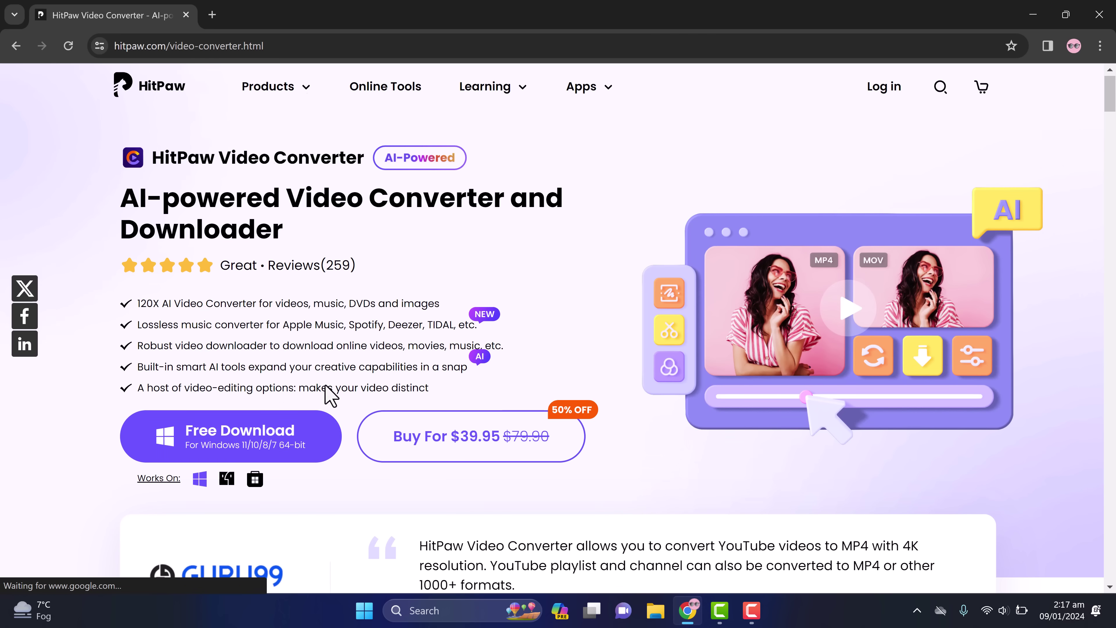
Step: Scroll through the empty Convert workspace, with output still set to MP4-Same as source
{"action": "scroll", "coordinate": [328, 394], "scroll_direction": "down", "scroll_amount": 6}
{"action": "scroll", "coordinate": [327, 394], "scroll_direction": "down", "scroll_amount": 10}
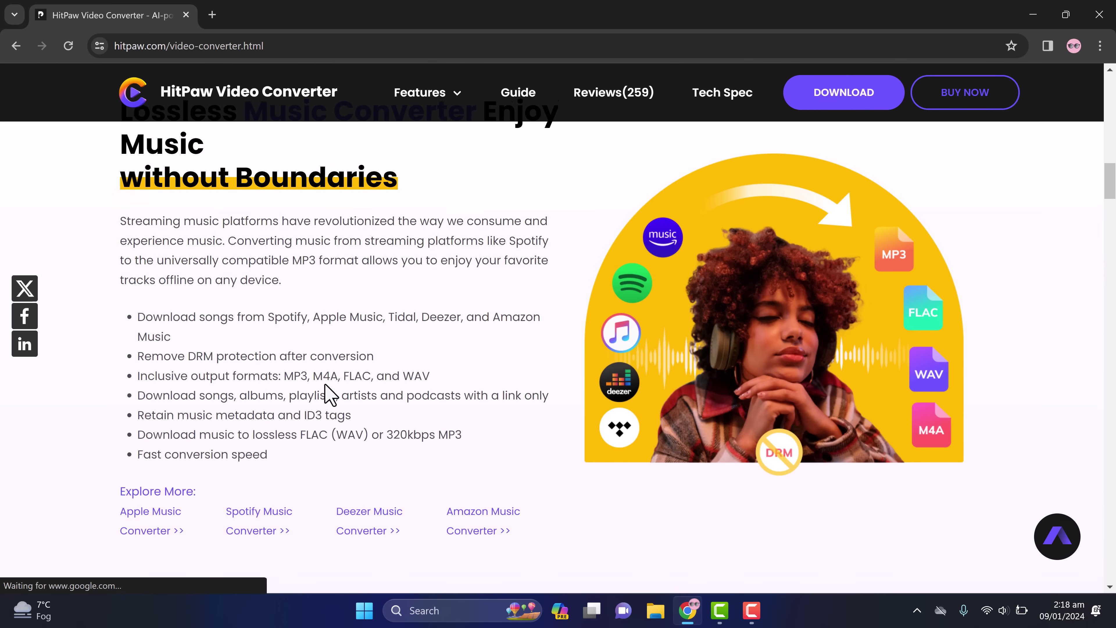
{"action": "scroll", "coordinate": [328, 395], "scroll_direction": "down", "scroll_amount": 10}
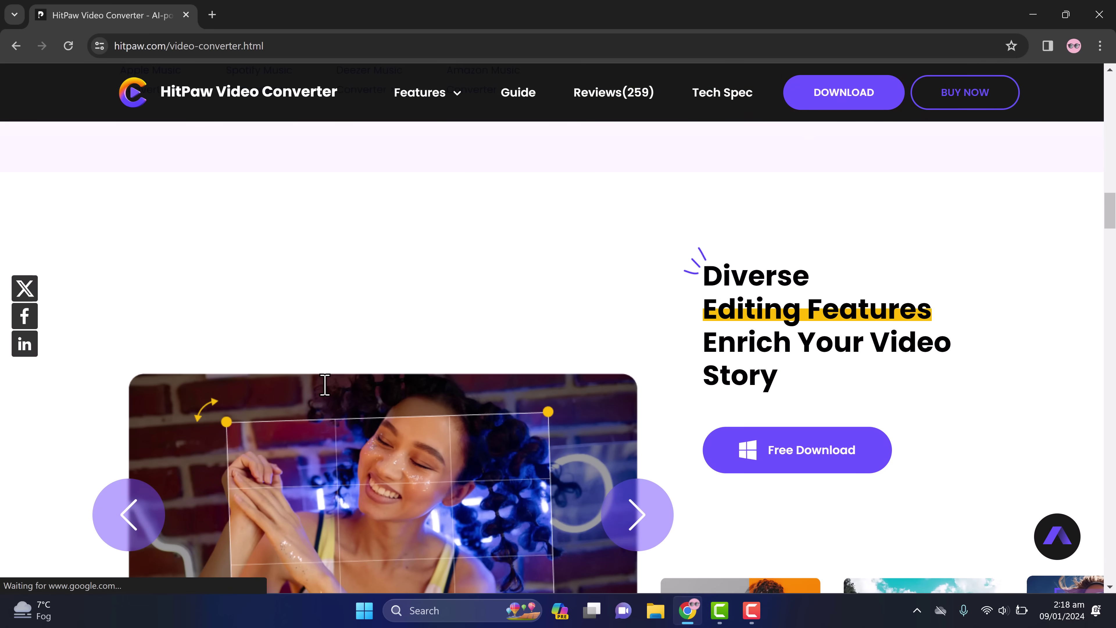
{"action": "scroll", "coordinate": [328, 394], "scroll_direction": "down", "scroll_amount": 10}
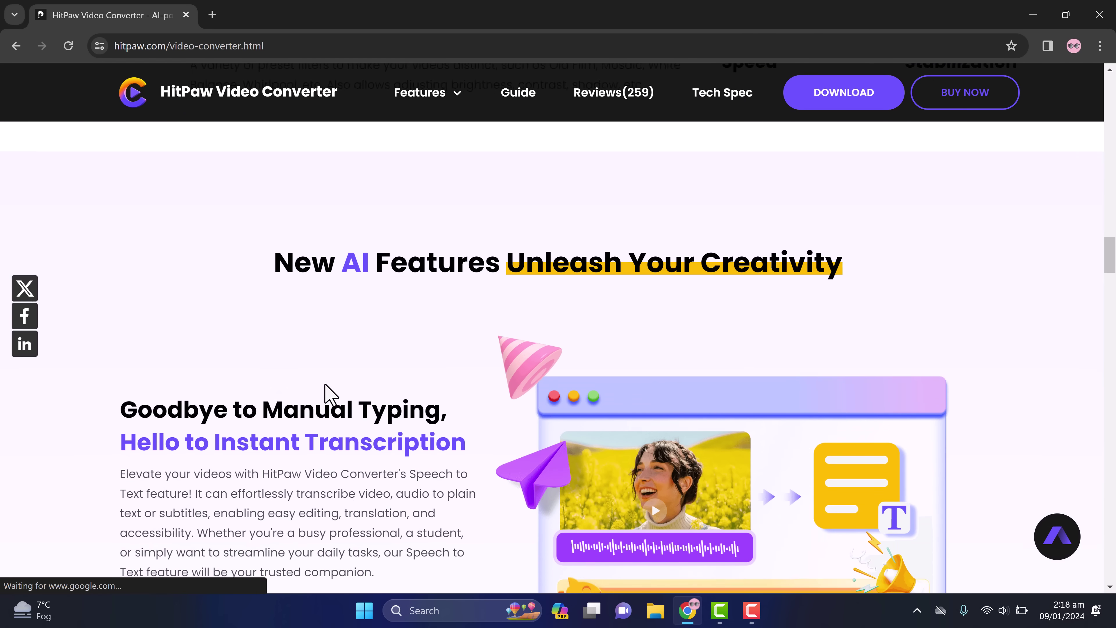
{"action": "scroll", "coordinate": [339, 379], "scroll_direction": "down", "scroll_amount": 5}
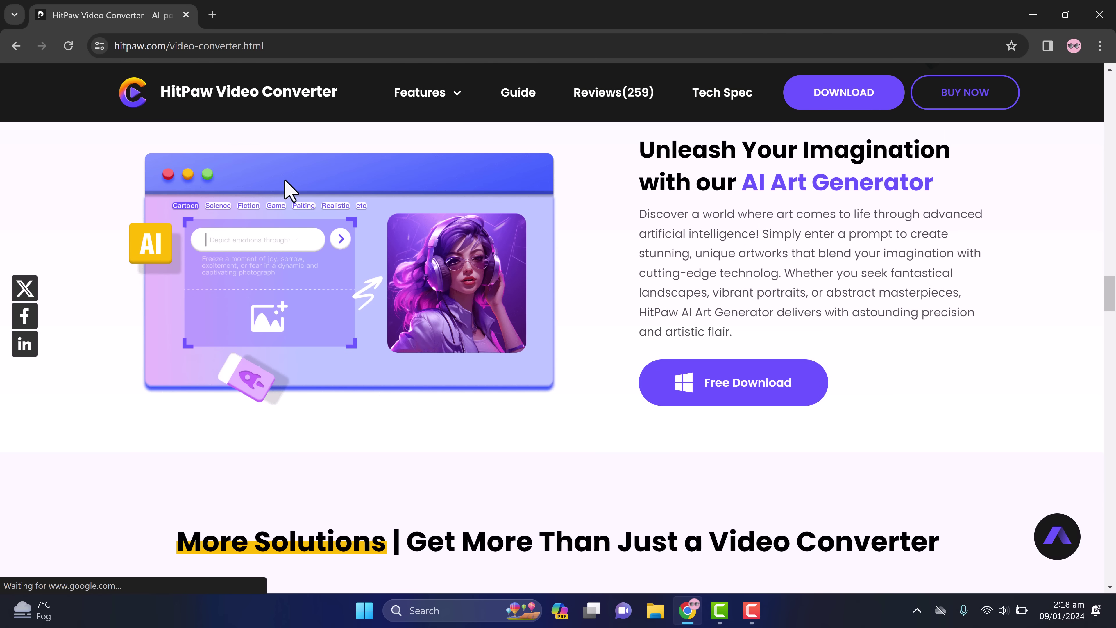
{"action": "scroll", "coordinate": [906, 398], "scroll_direction": "up", "scroll_amount": 5}
{"action": "scroll", "coordinate": [905, 398], "scroll_direction": "up", "scroll_amount": 20}
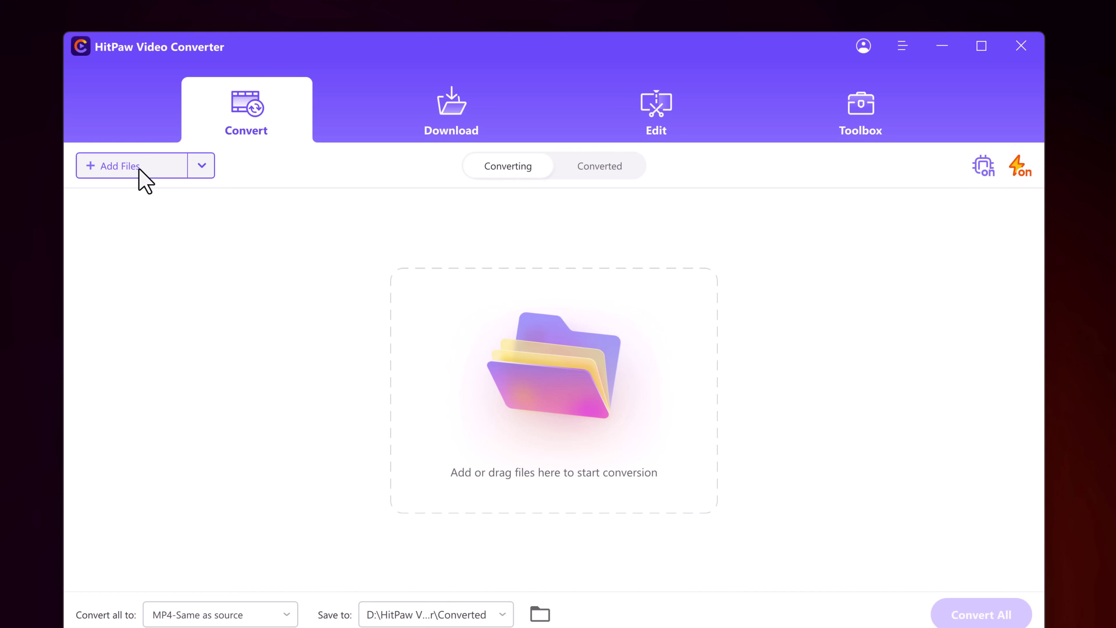
Step: Add the Hidden beauty video from the YT Videos folder to the conversion list
{"action": "left_click", "coordinate": [594, 409]}
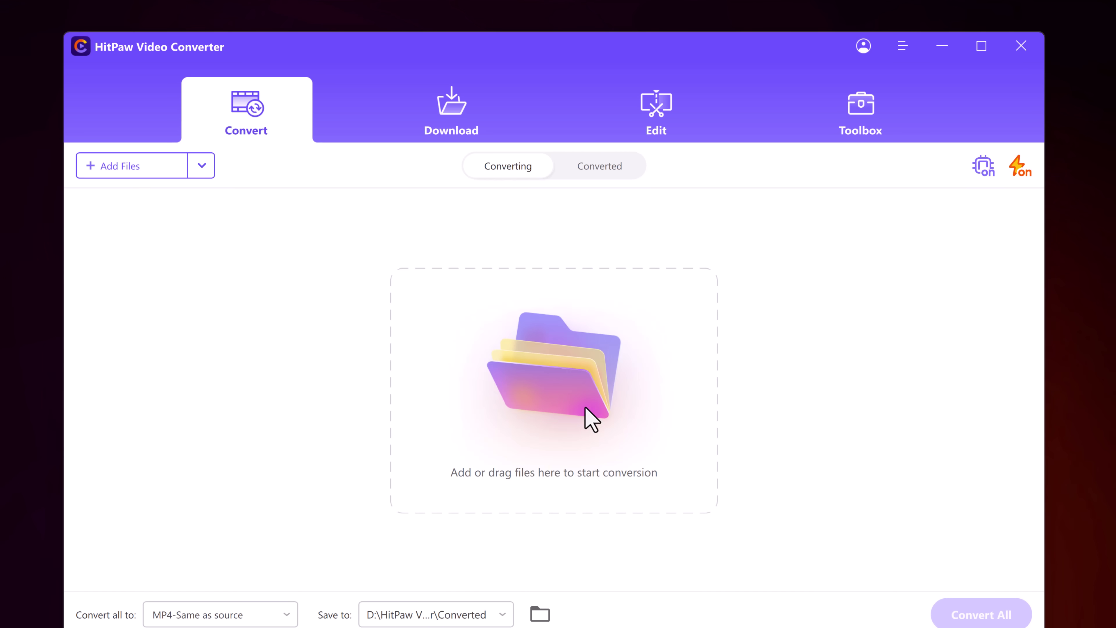
{"action": "left_click", "coordinate": [569, 307]}
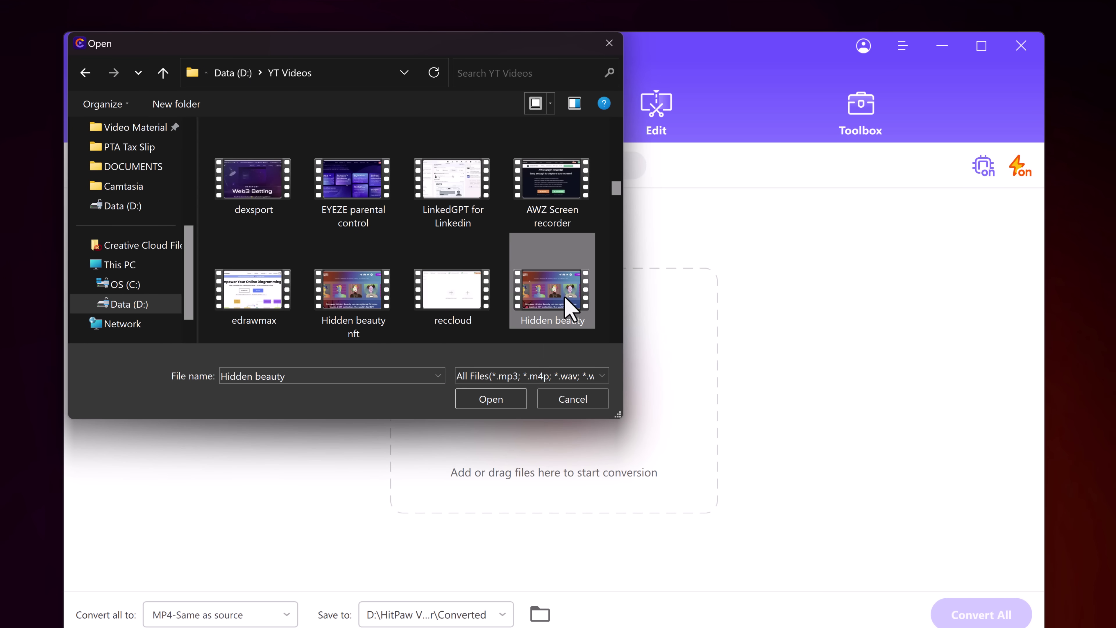
{"action": "left_click", "coordinate": [511, 404]}
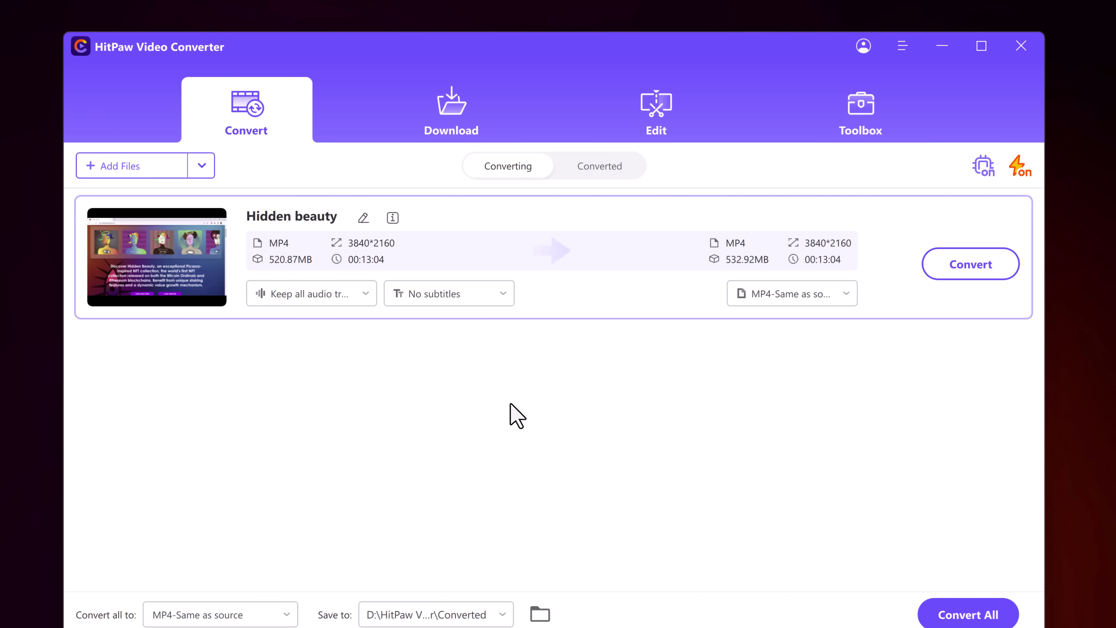
Step: Look over the Audio and Device presets, then set Hidden beauty's output to MKV Same as source
{"action": "left_click", "coordinate": [846, 301]}
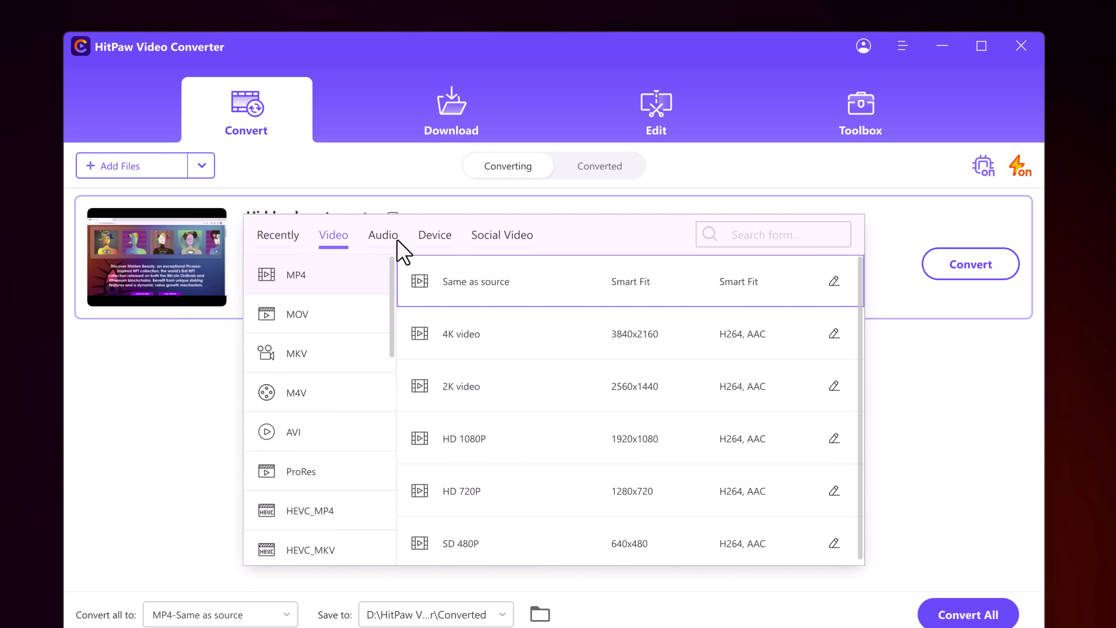
{"action": "left_click", "coordinate": [386, 241]}
{"action": "left_click", "coordinate": [436, 245]}
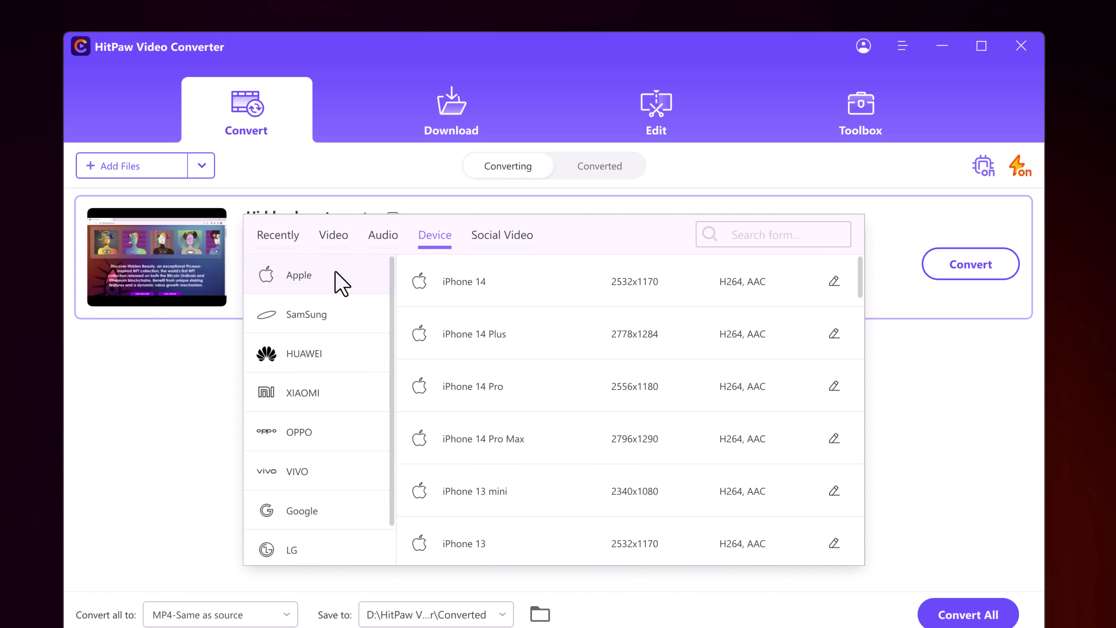
{"action": "left_click", "coordinate": [338, 245]}
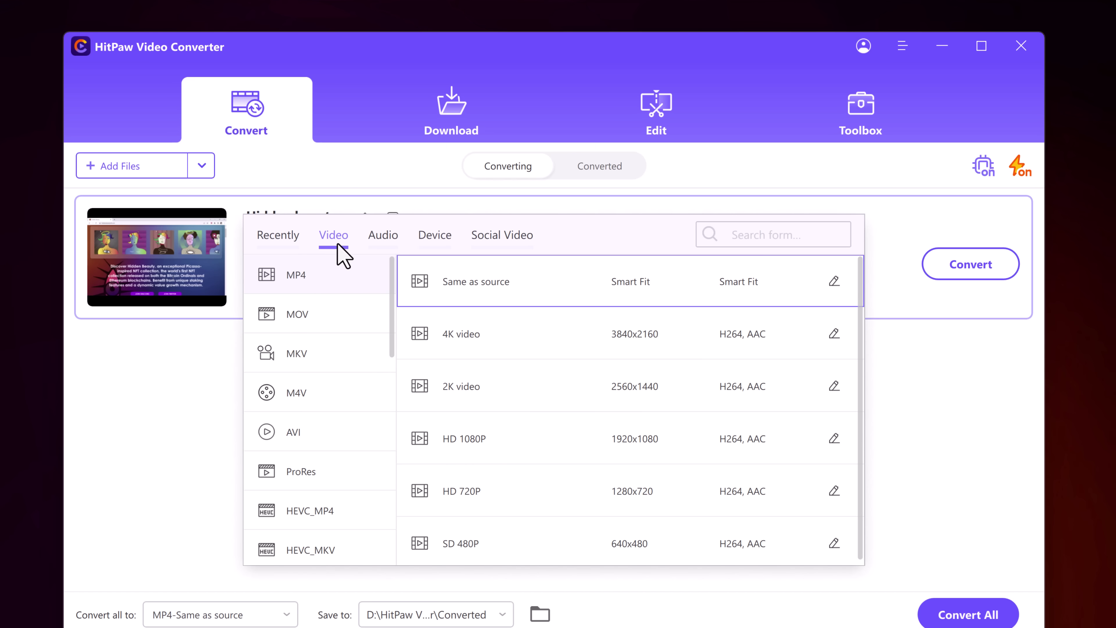
{"action": "left_click", "coordinate": [486, 281]}
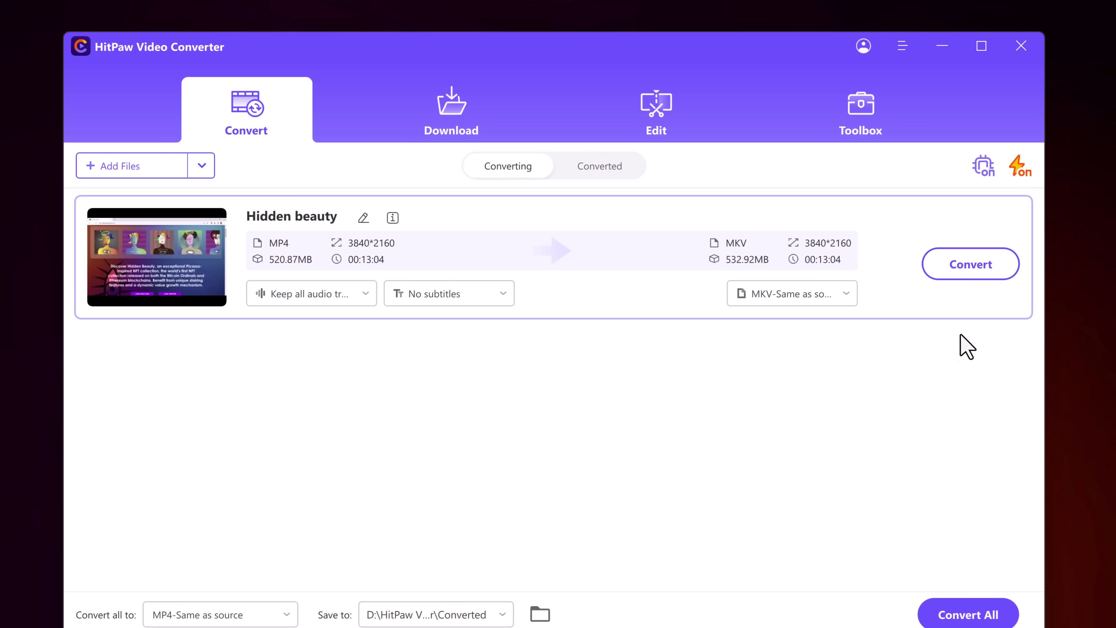
{"action": "left_click", "coordinate": [1019, 166]}
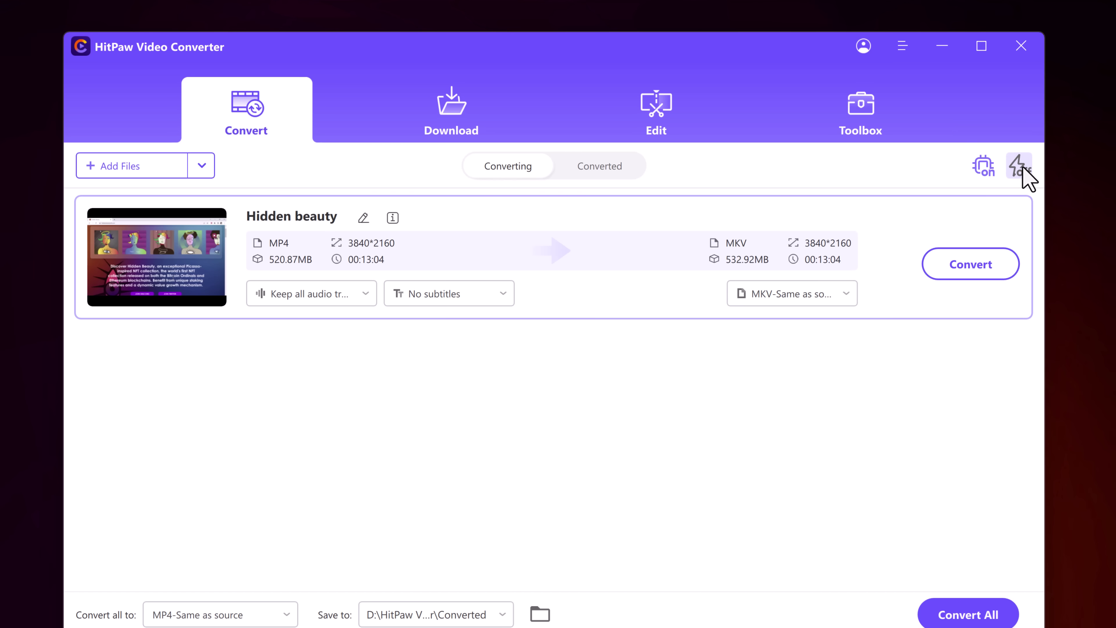
{"action": "left_click", "coordinate": [1020, 167]}
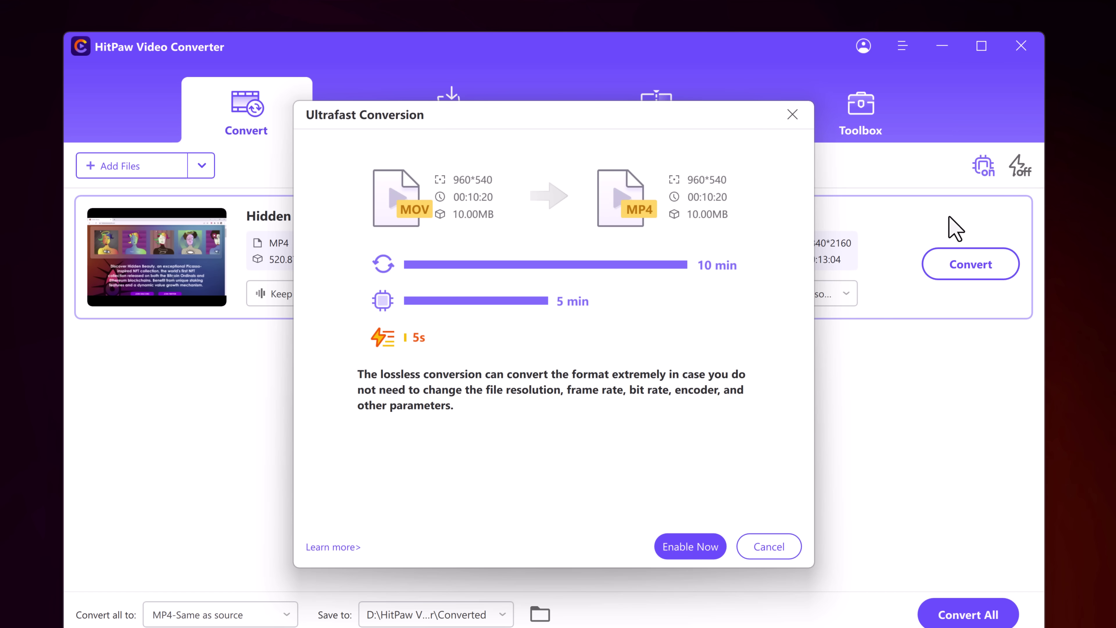
{"action": "left_click", "coordinate": [712, 546]}
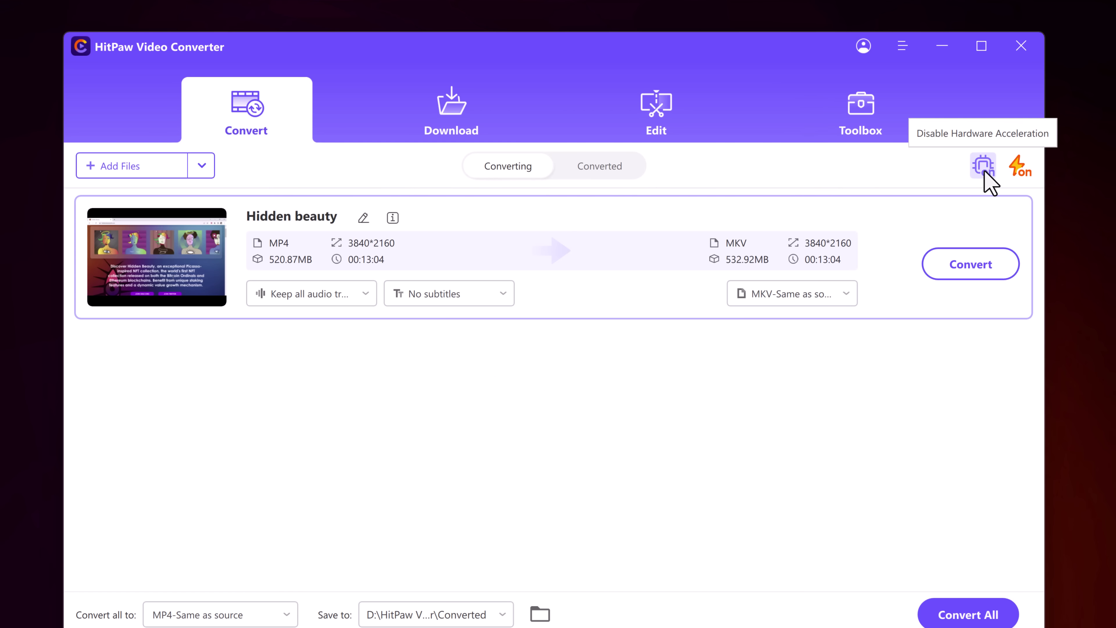
{"action": "mouse_move", "coordinate": [1016, 203]}
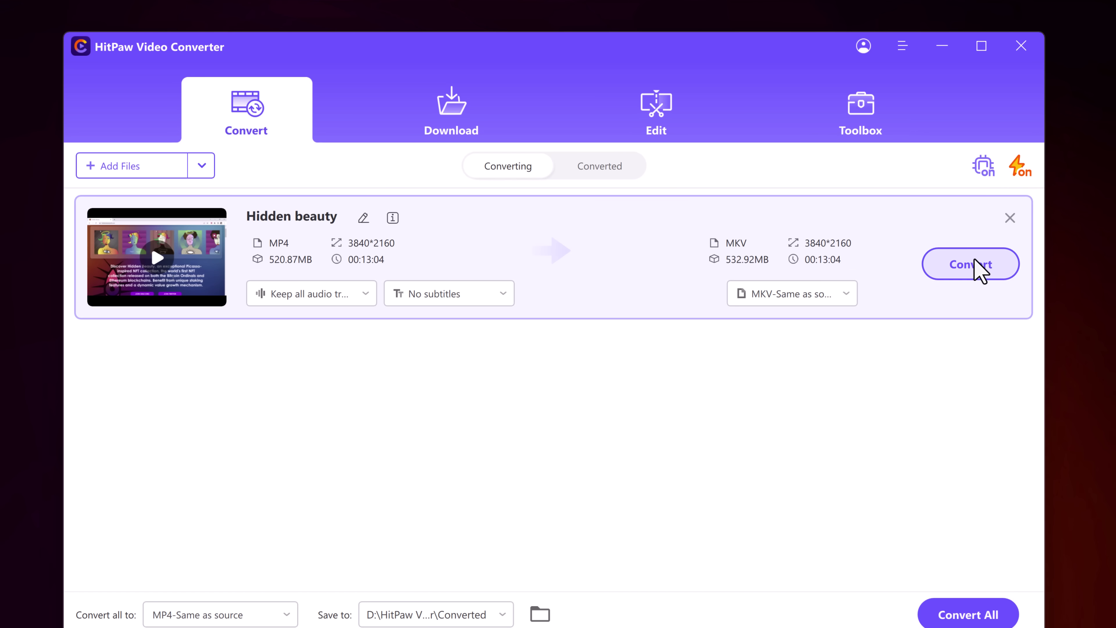
Step: Convert Hidden beauty to MKV, then play the 520.82MB result, jumping to 00:00:33 and 00:02:48
{"action": "left_click", "coordinate": [978, 269]}
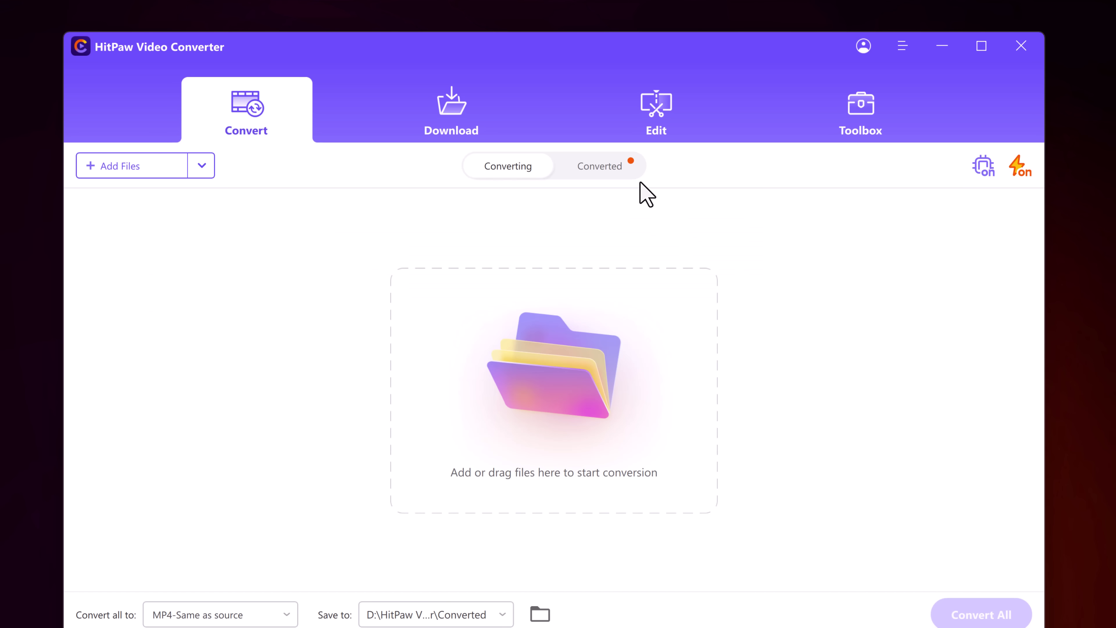
{"action": "left_click", "coordinate": [622, 170]}
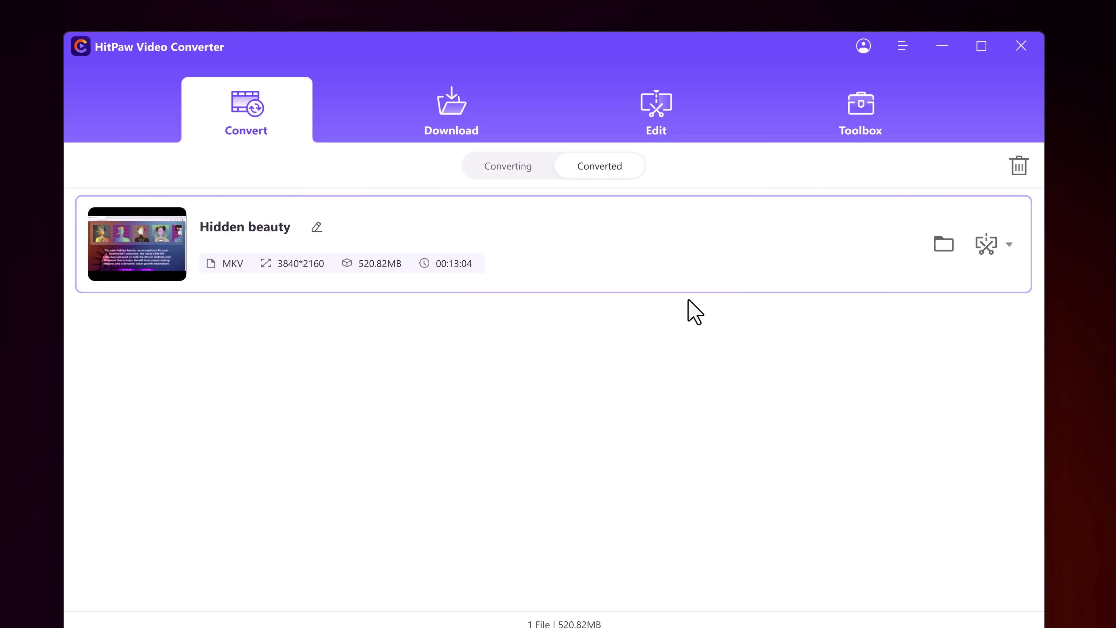
{"action": "left_click", "coordinate": [944, 246]}
{"action": "left_click", "coordinate": [140, 245]}
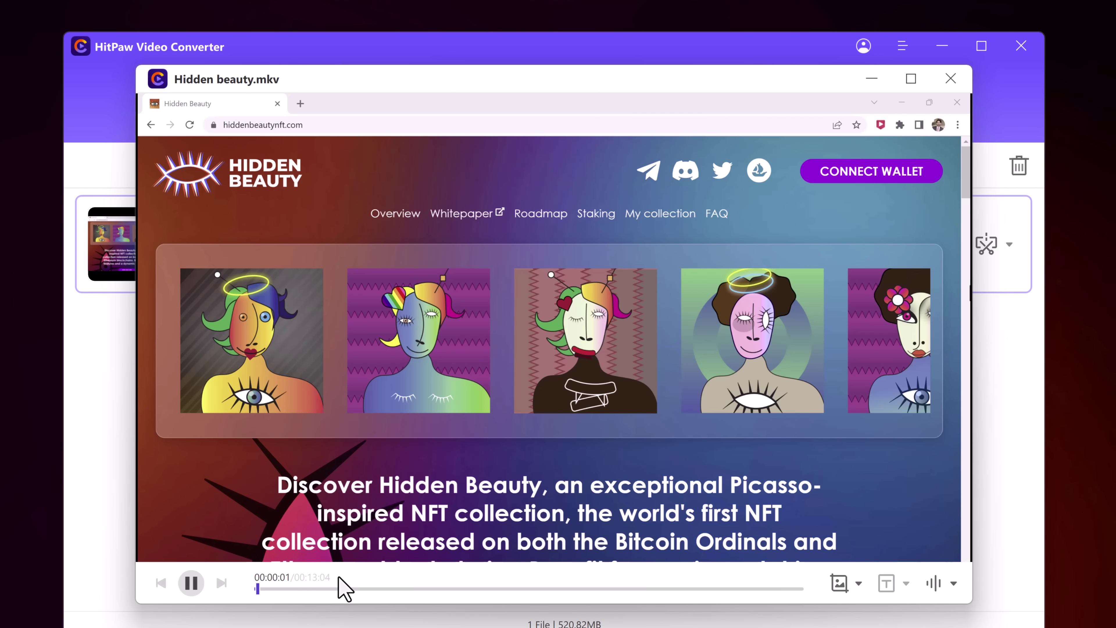
{"action": "left_click", "coordinate": [280, 588]}
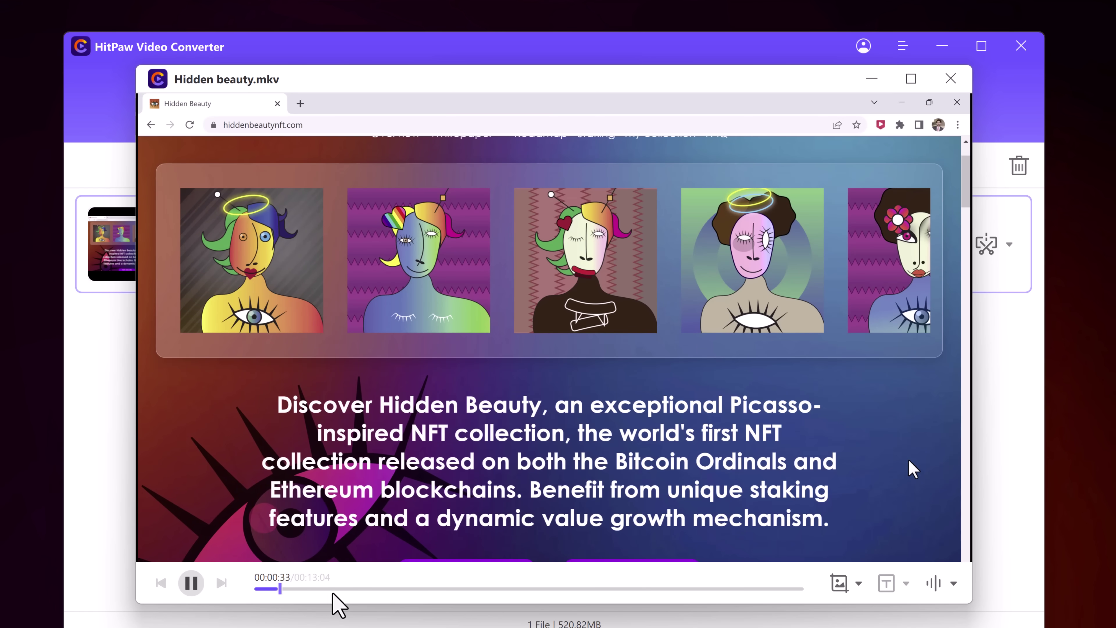
{"action": "left_click", "coordinate": [374, 589]}
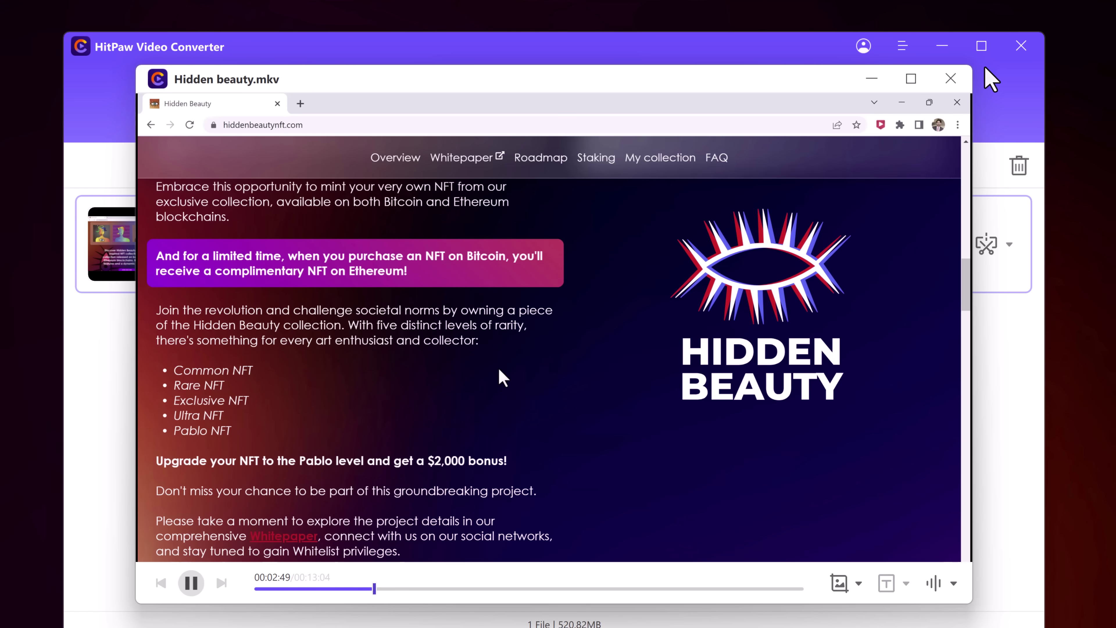
{"action": "left_click", "coordinate": [950, 82]}
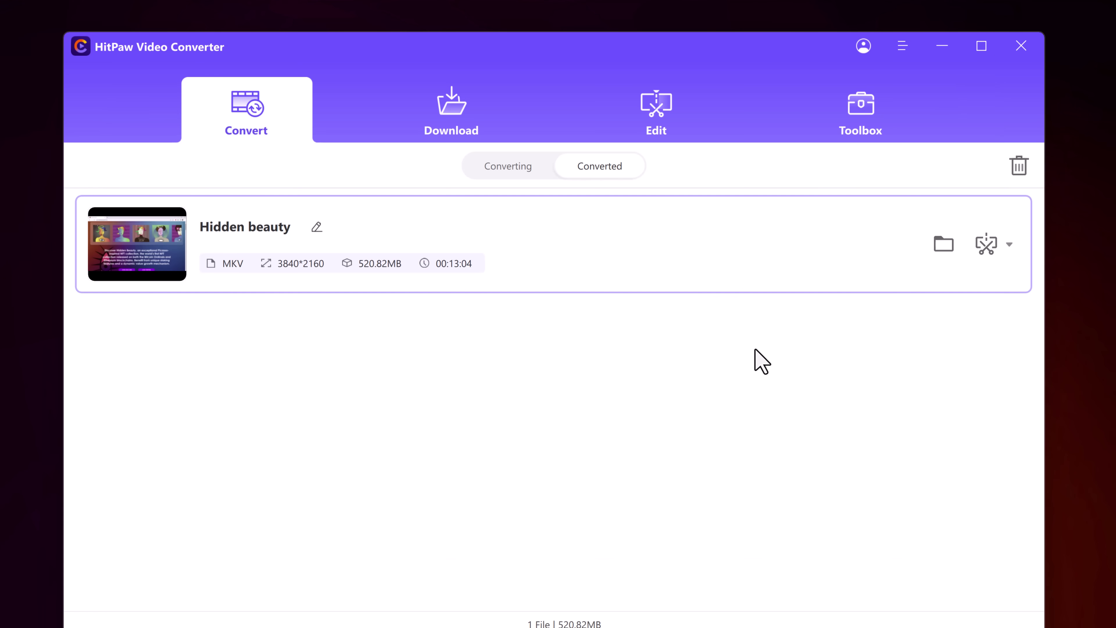
Step: Go through Edit to the Toolbox listing Background Remover, Speech to Text and Noise Remover
{"action": "left_click", "coordinate": [660, 116]}
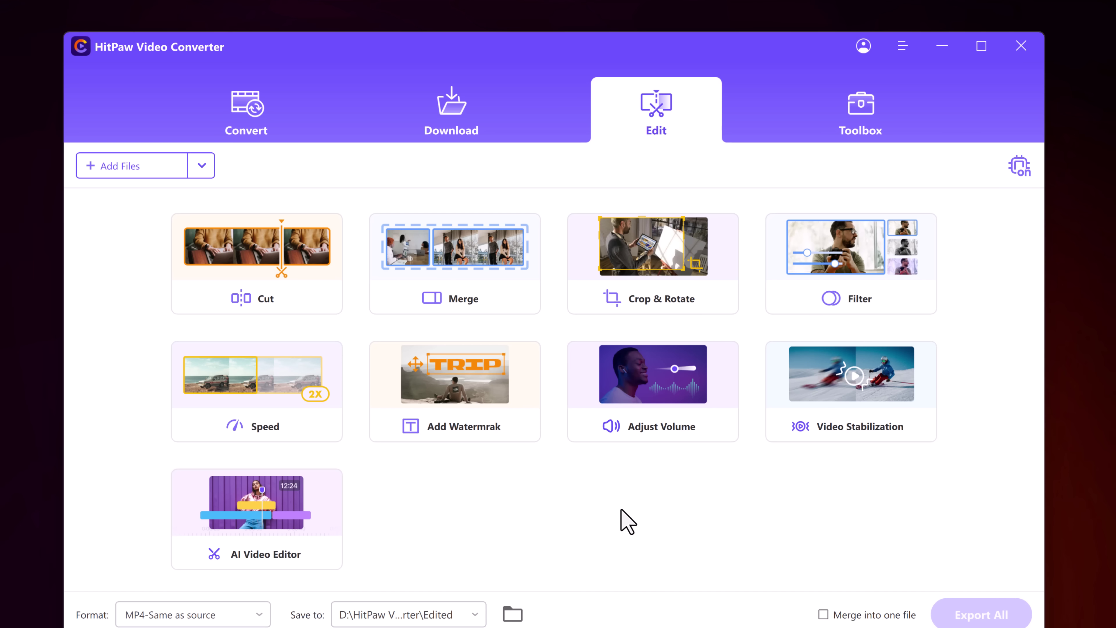
{"action": "left_click", "coordinate": [876, 134]}
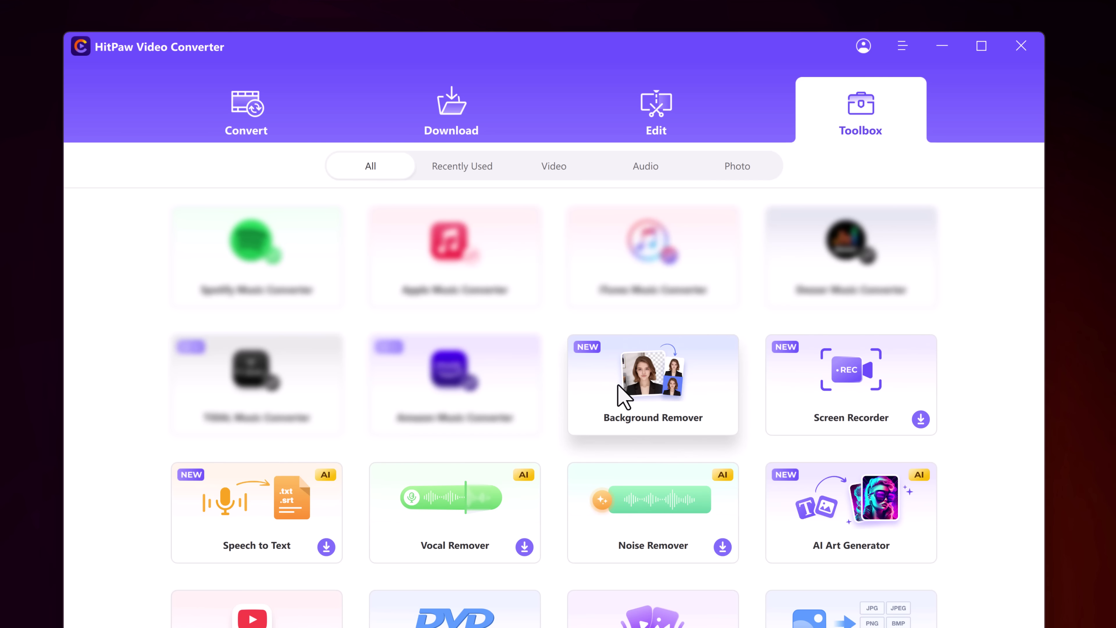
Step: In AI Art Generator, use the suggested cute cat prompt with Disney style to produce two images
{"action": "left_click", "coordinate": [849, 517]}
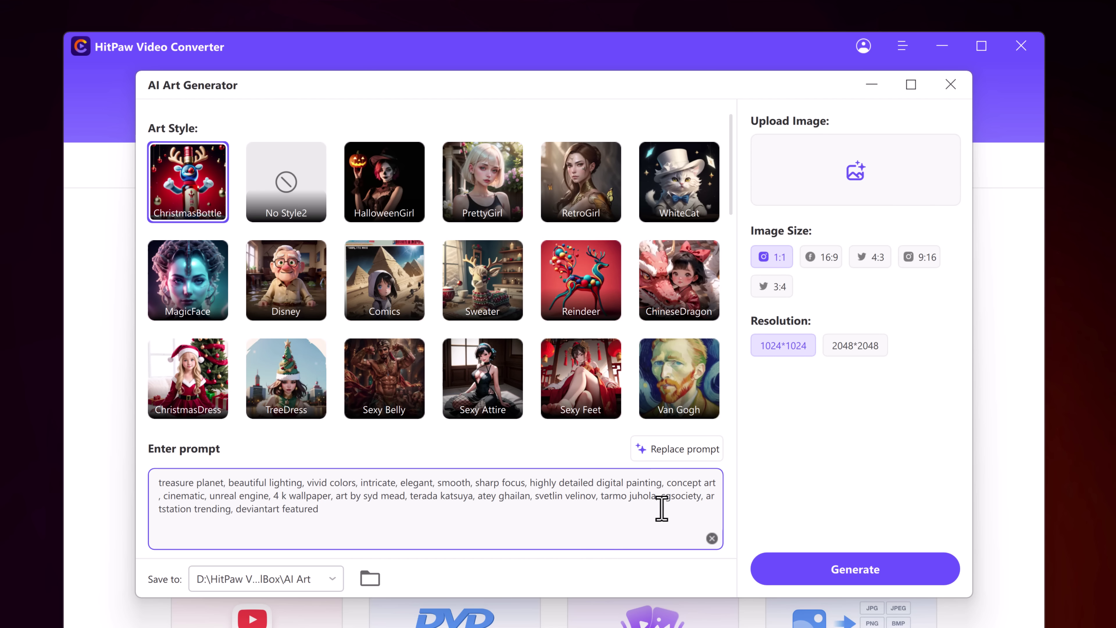
{"action": "left_click", "coordinate": [683, 445]}
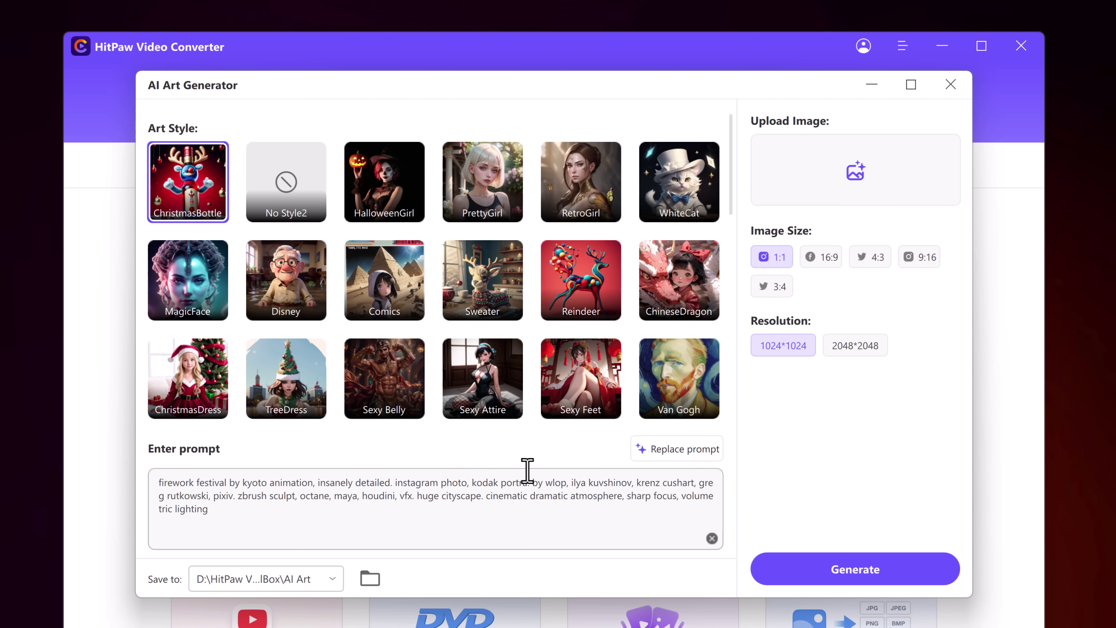
{"action": "left_click", "coordinate": [684, 449]}
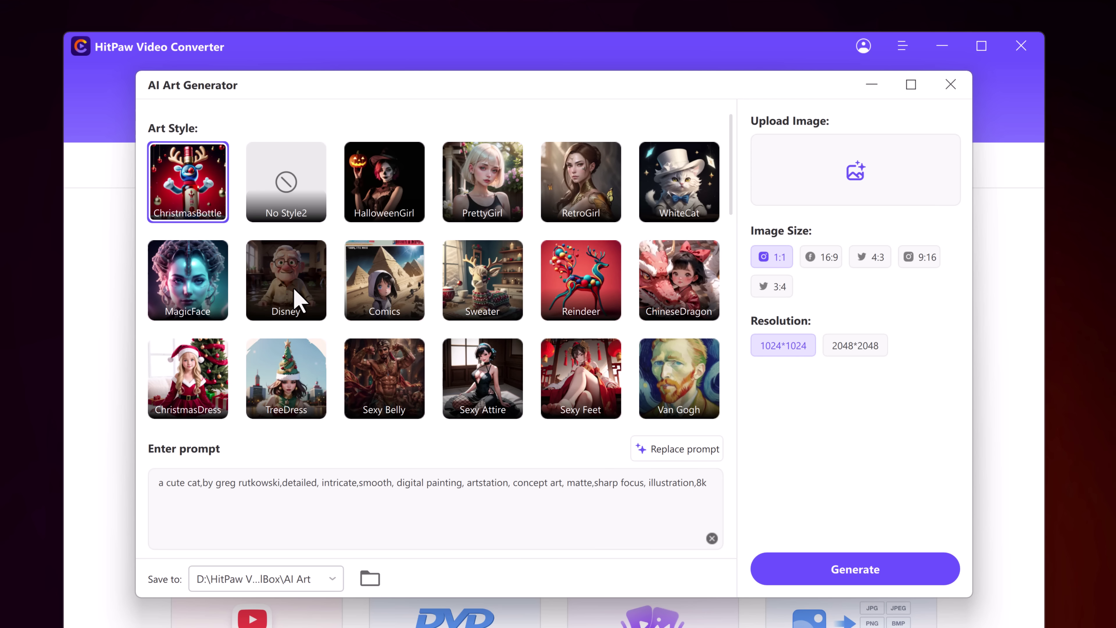
{"action": "left_click", "coordinate": [288, 272]}
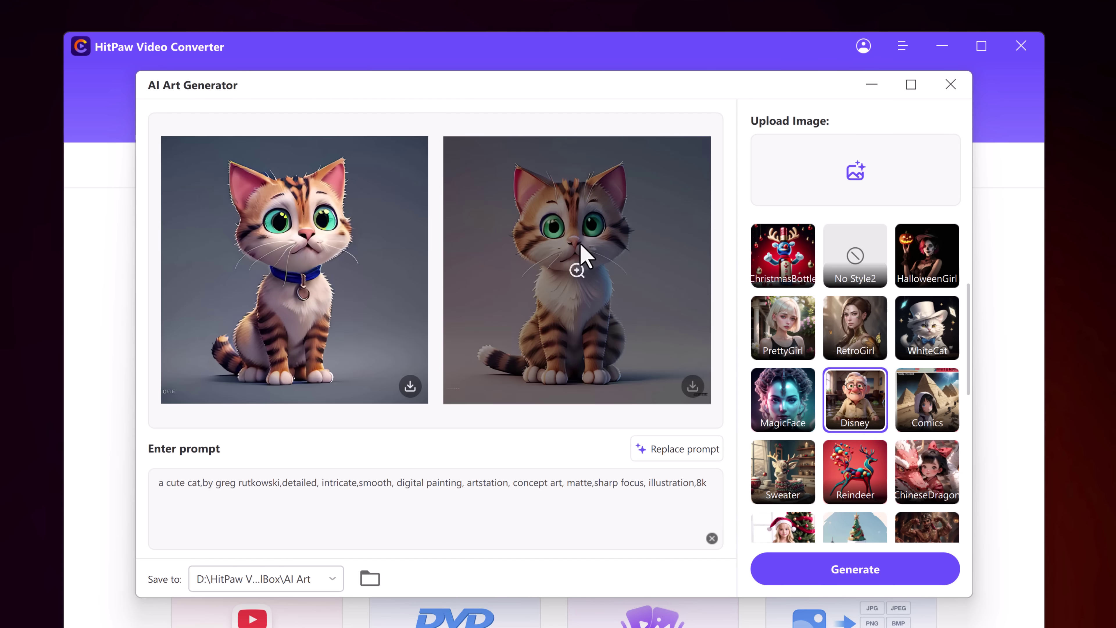
Step: Replace the prompt with the wide-eyed boy on a beach text and generate Disney-style art
{"action": "left_click", "coordinate": [365, 473]}
{"action": "key", "text": "ctrl+a"}
{"action": "key", "text": "BackSpace"}
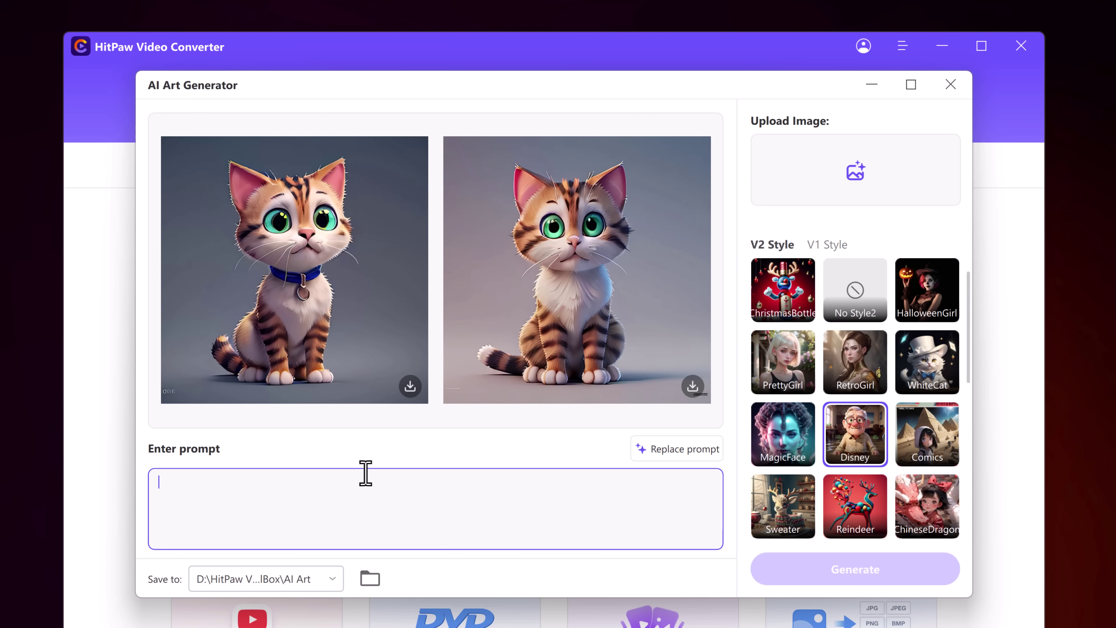
{"action": "type", "text": "A wide-eyed boy, his brow furrowed in concentration as he examines a curious seashell clutched in his hand. He stands on a sandy beach, the vast ocean stretching before him, beckoning him with its mysteries. His clothes are rumpled with the day's adventures, and a salty breeze tousles his windblown hair."}
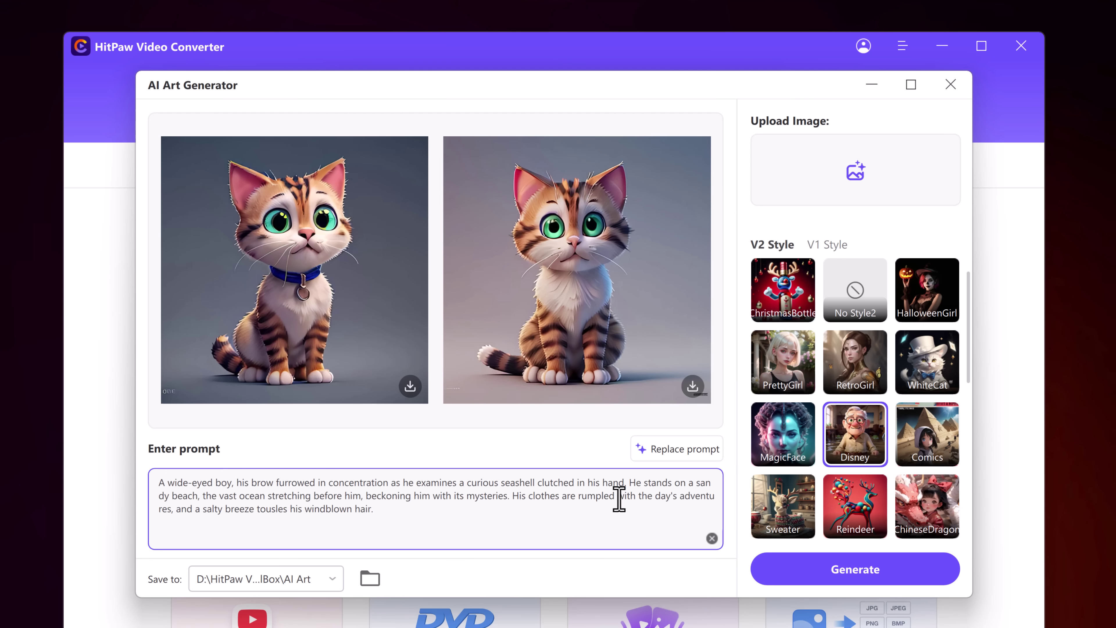
{"action": "scroll", "coordinate": [932, 391], "scroll_direction": "down", "scroll_amount": 10}
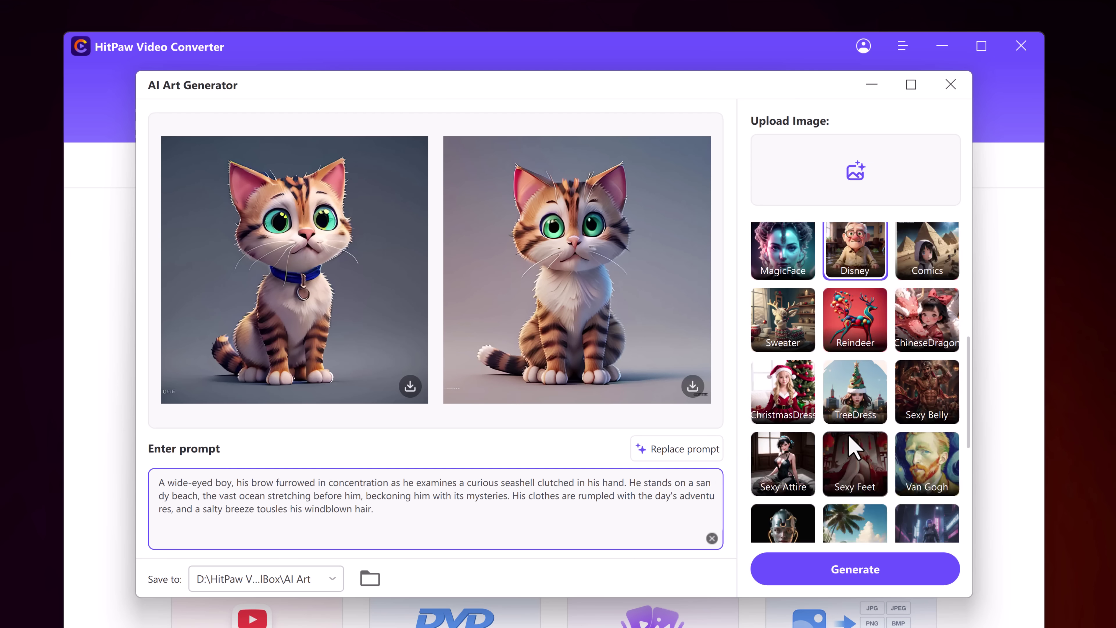
{"action": "scroll", "coordinate": [854, 446], "scroll_direction": "up", "scroll_amount": 10}
{"action": "left_click", "coordinate": [861, 576]}
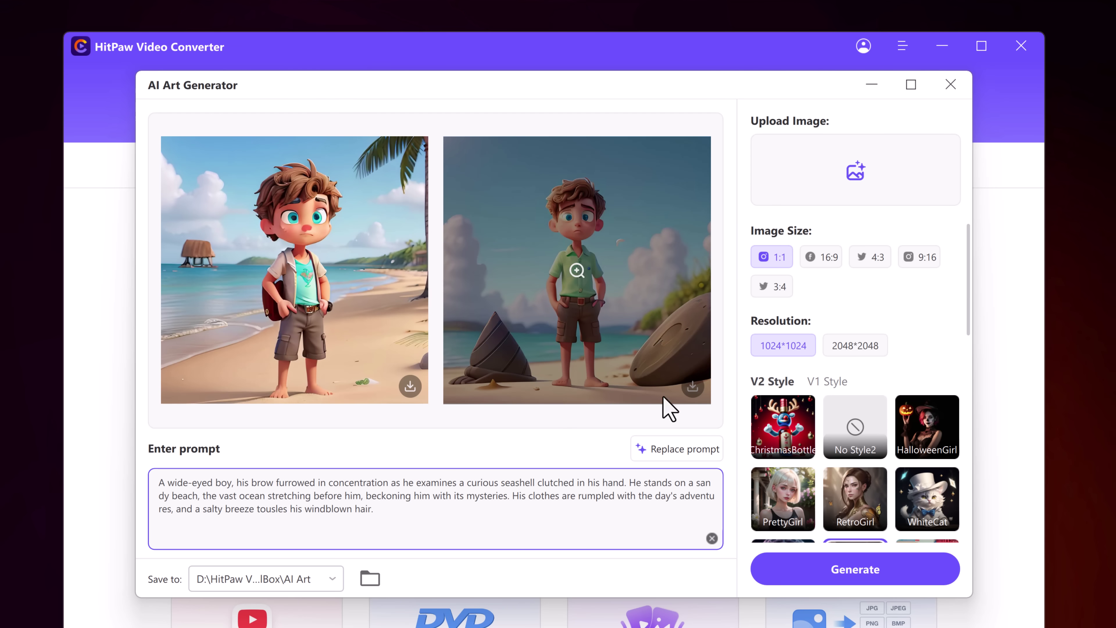
Step: Upload the child-in-yellow-coat photo as a reference image, browse styles, then remove the upload
{"action": "left_click", "coordinate": [885, 189]}
{"action": "left_click", "coordinate": [428, 293]}
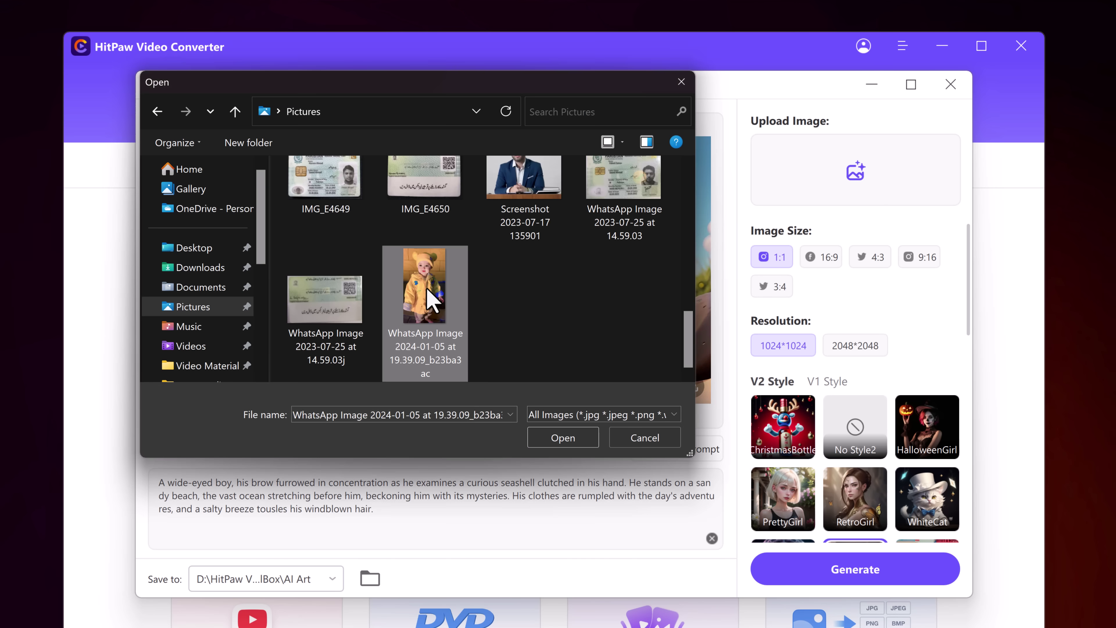
{"action": "double_click", "coordinate": [428, 294]}
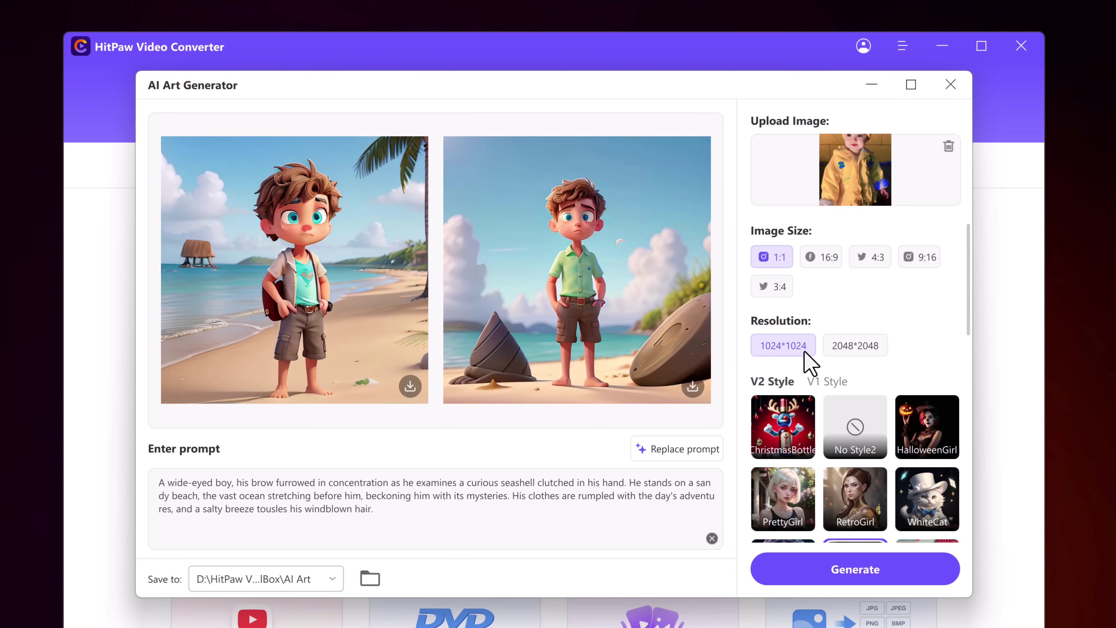
{"action": "scroll", "coordinate": [868, 486], "scroll_direction": "down", "scroll_amount": 3}
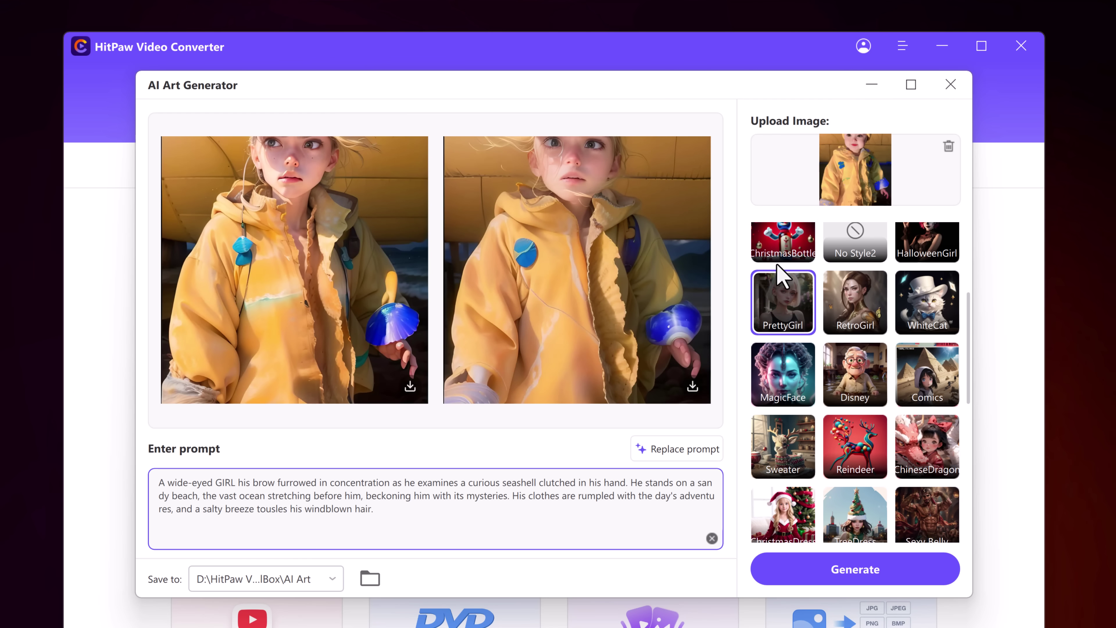
{"action": "left_click", "coordinate": [948, 146]}
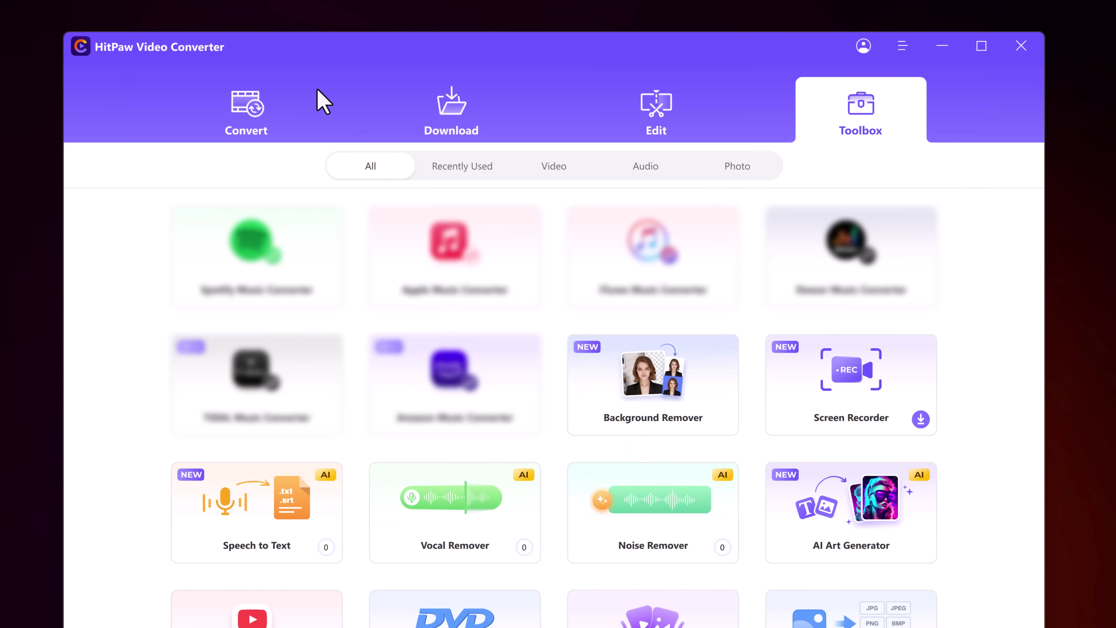
Step: Load First video.mp4 into the Speech to Text tool and pause its preview
{"action": "left_click", "coordinate": [263, 515]}
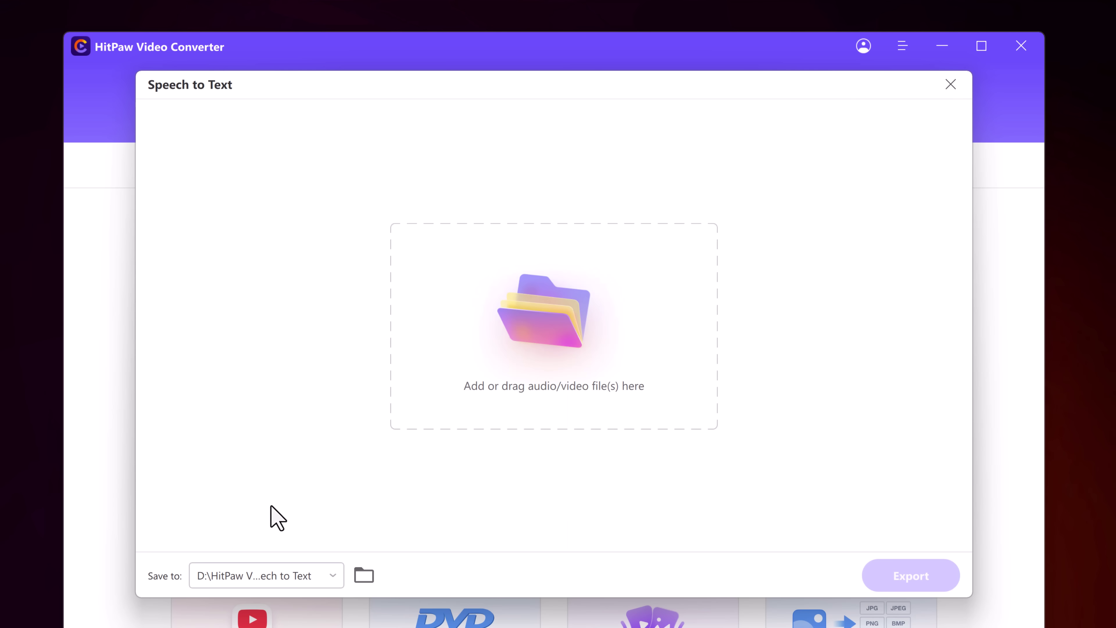
{"action": "left_click", "coordinate": [564, 341]}
{"action": "left_click", "coordinate": [571, 454]}
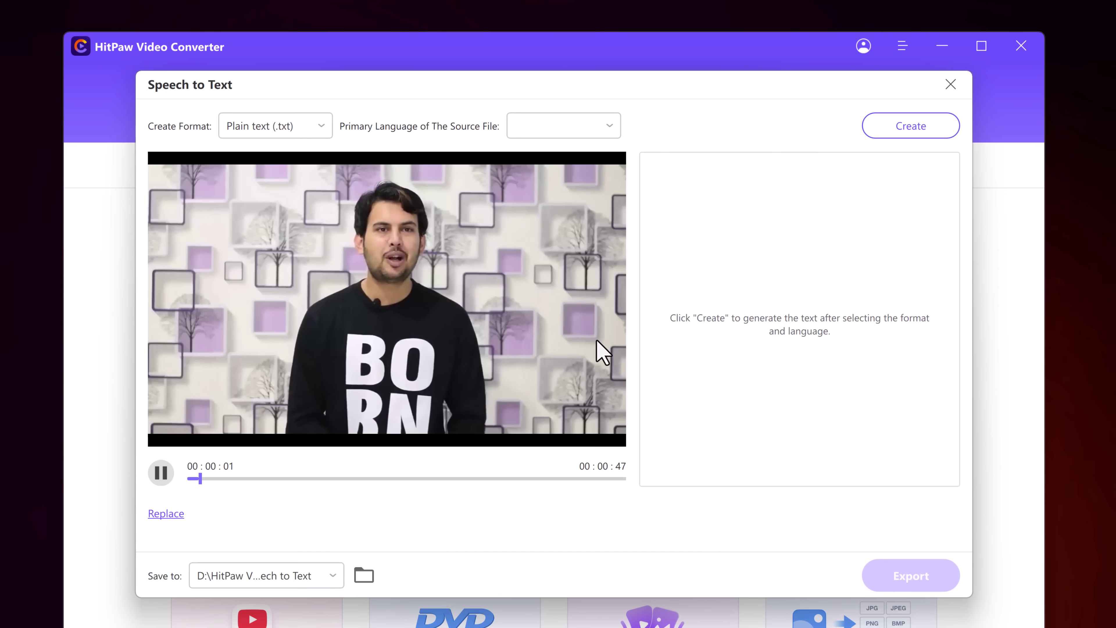
{"action": "left_click", "coordinate": [162, 472]}
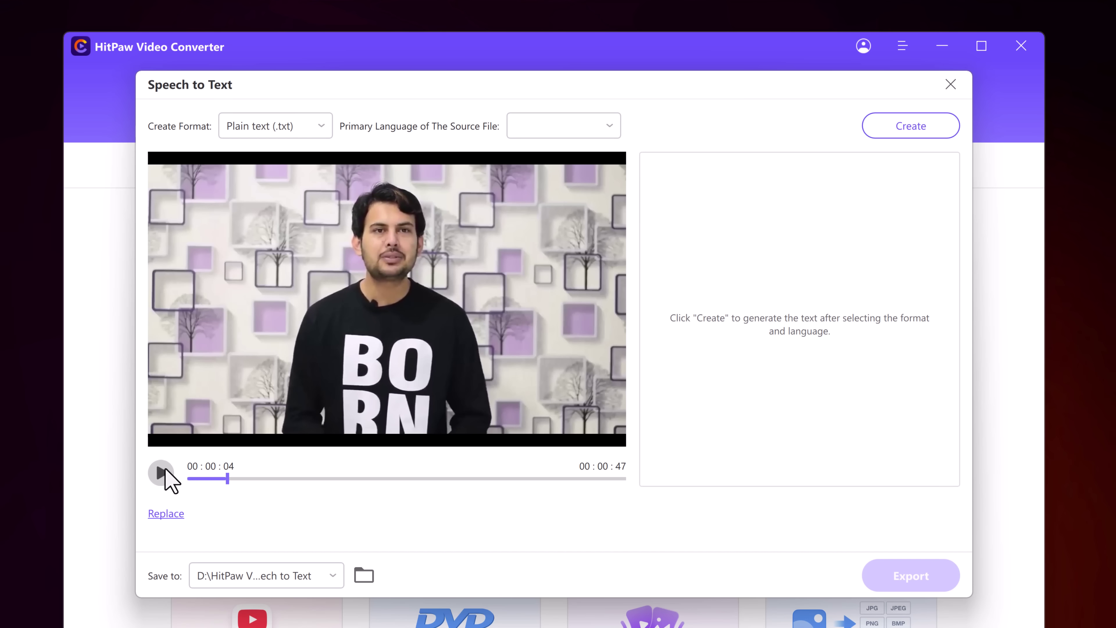
Step: Create a plain text (.txt) transcript of the video with English as the source language
{"action": "left_click", "coordinate": [322, 127]}
{"action": "left_click", "coordinate": [593, 131]}
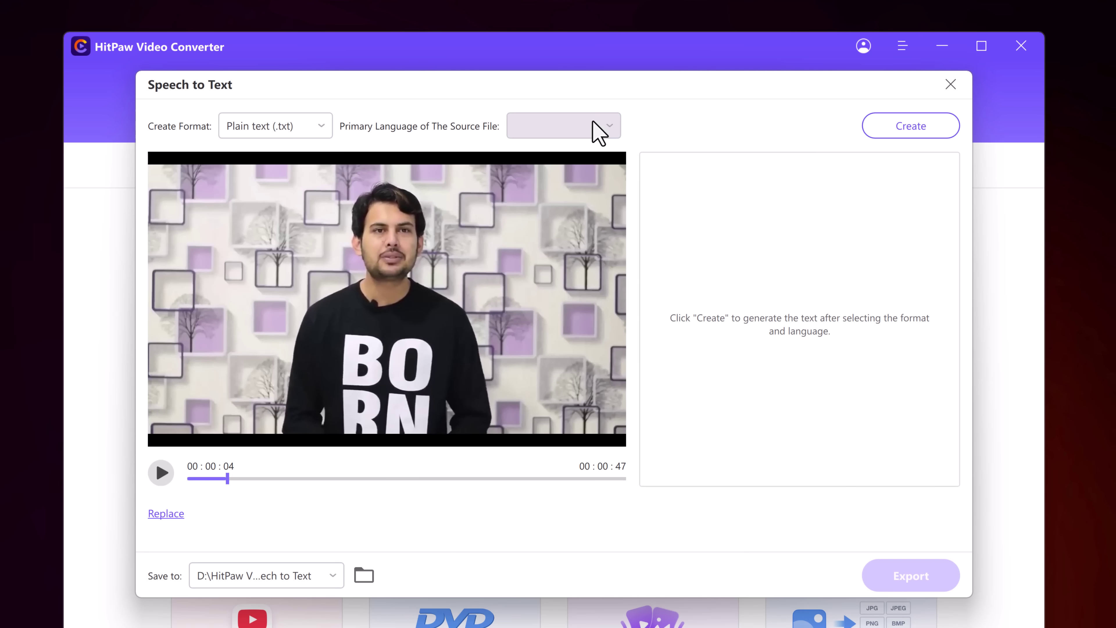
{"action": "left_click", "coordinate": [593, 130]}
{"action": "left_click", "coordinate": [555, 180]}
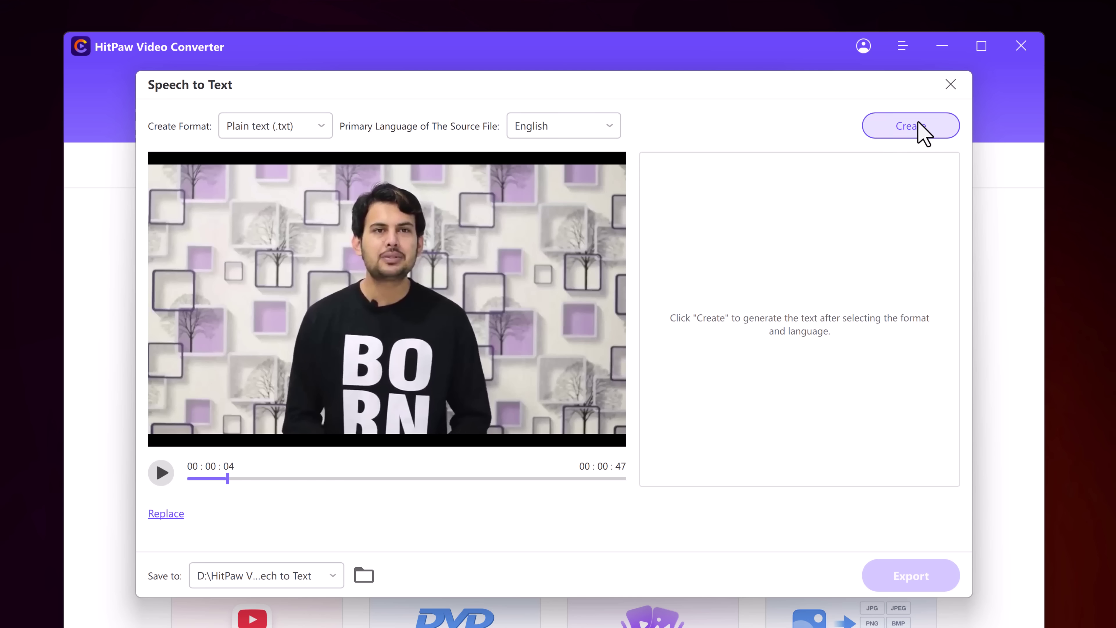
{"action": "left_click", "coordinate": [917, 130]}
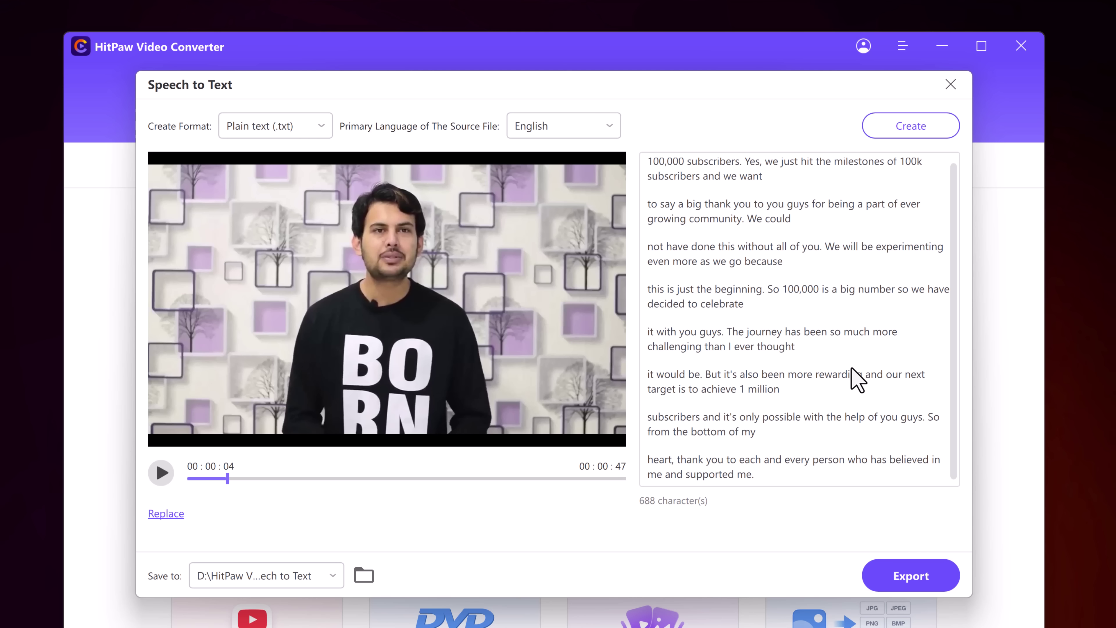
{"action": "scroll", "coordinate": [884, 412], "scroll_direction": "up", "scroll_amount": 1}
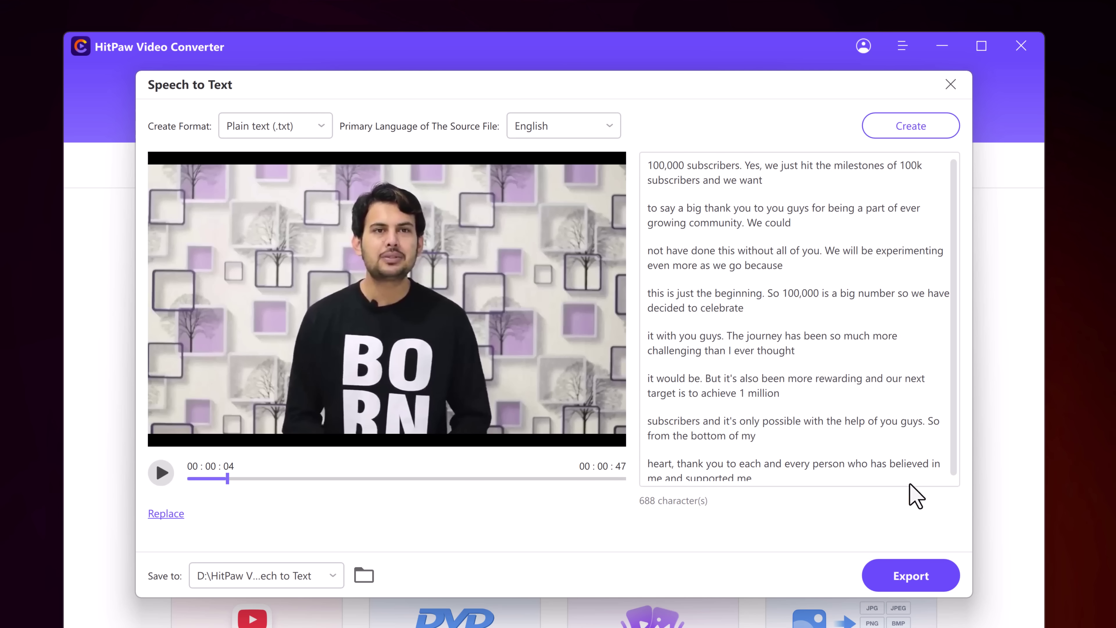
Step: Export the transcript, then open the First video text file in Notepad to read it and close it
{"action": "left_click", "coordinate": [915, 575]}
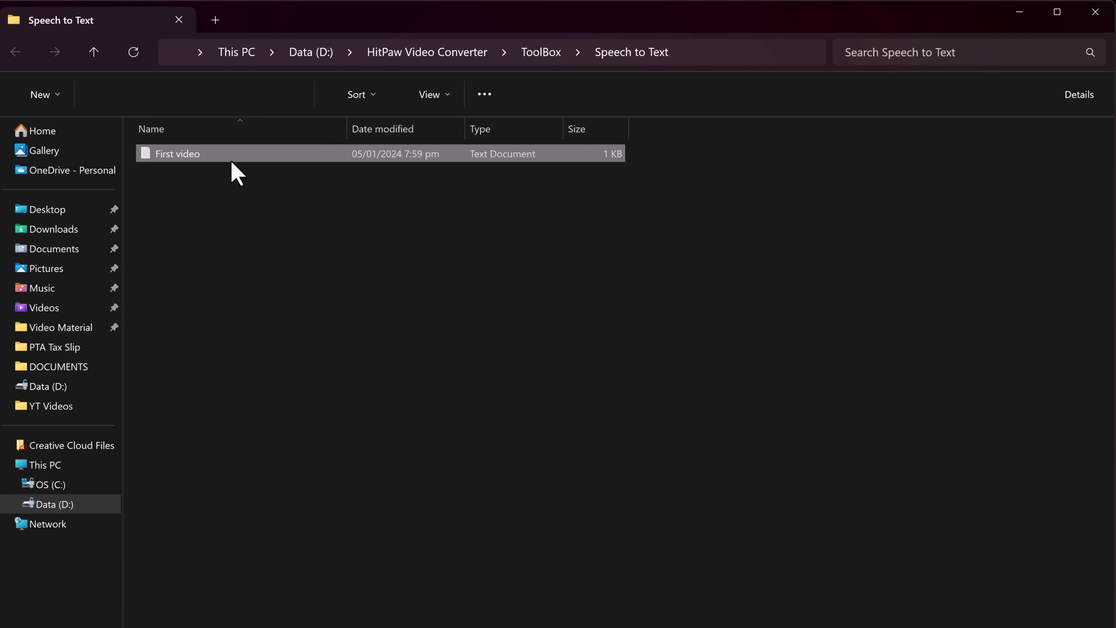
{"action": "double_click", "coordinate": [231, 158]}
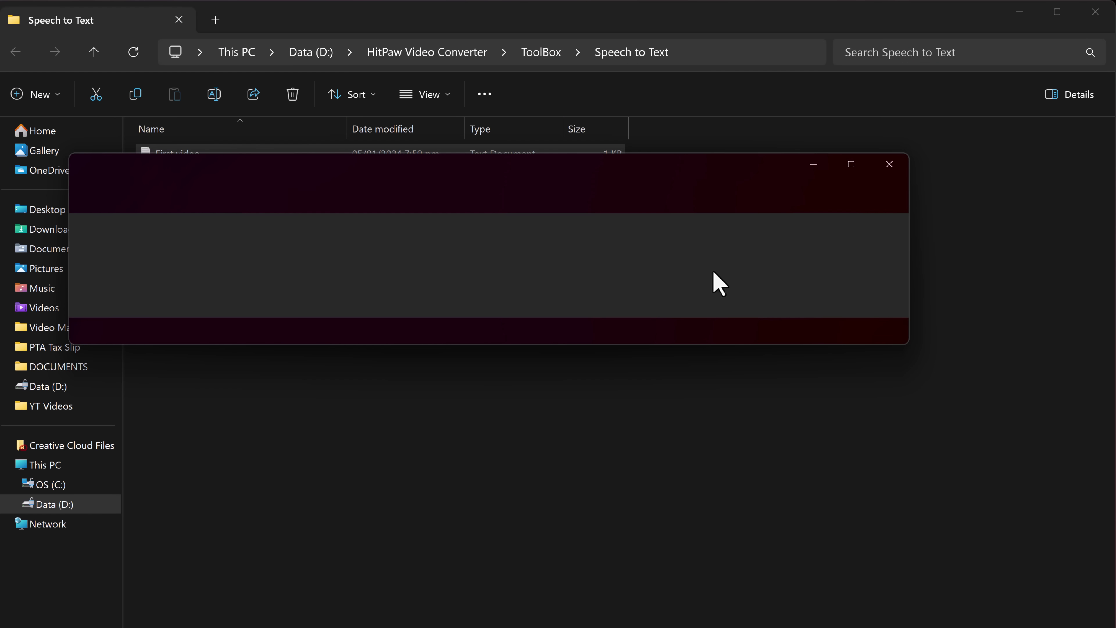
{"action": "left_click_drag", "start_coordinate": [906, 352], "coordinate": [802, 572]}
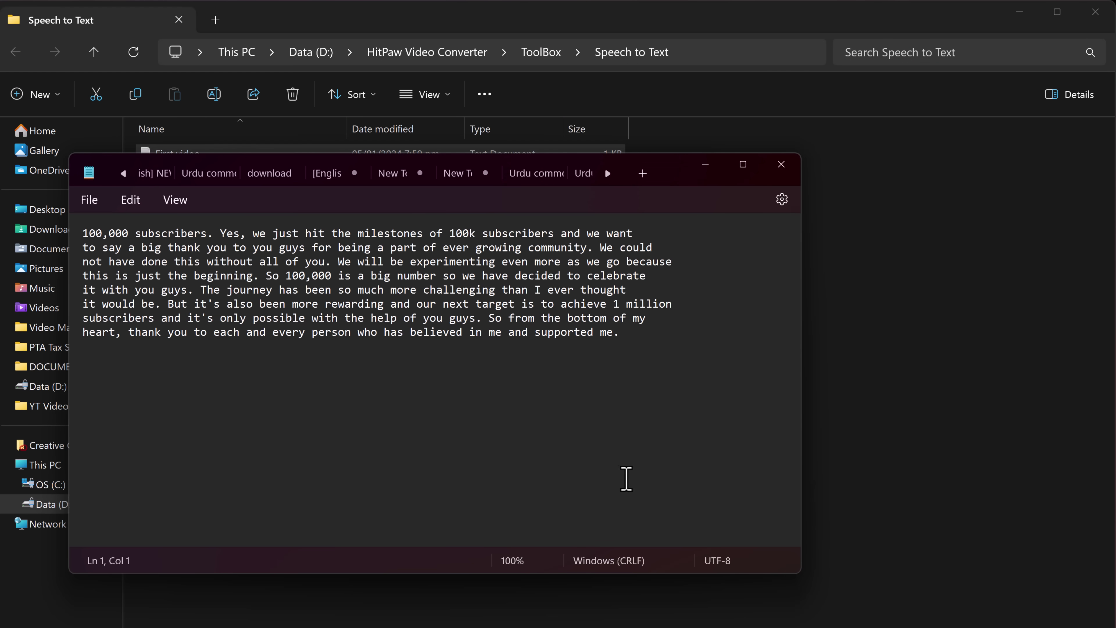
{"action": "left_click", "coordinate": [782, 165]}
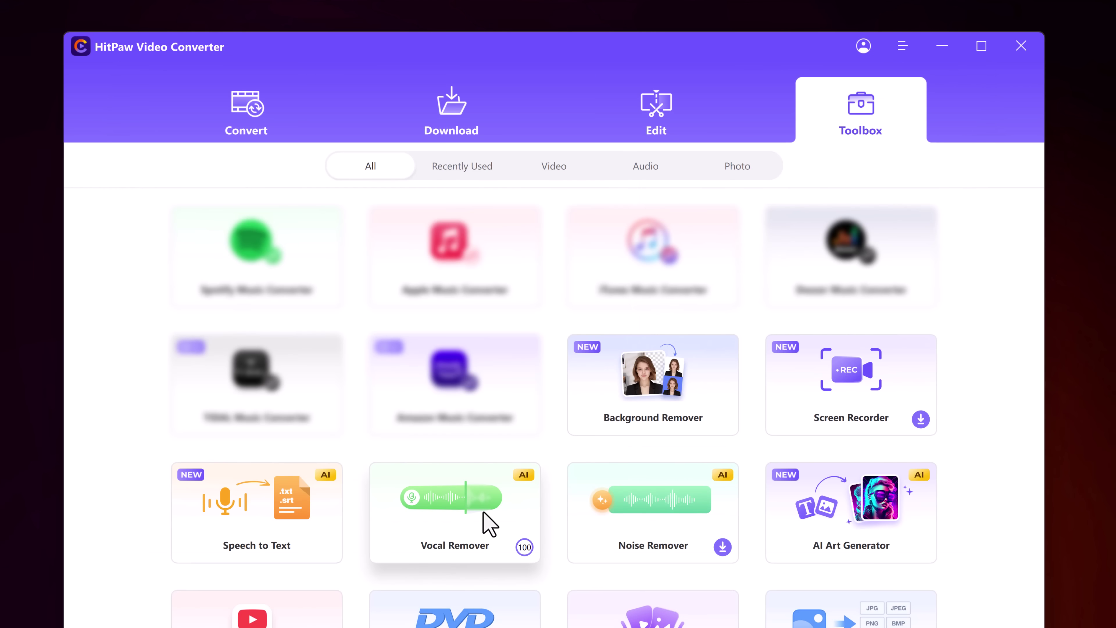
Step: Load the 'Chaal chal tu apni me tujhe pehchan lunga' MP3 into Vocal Remover and export its vocal track
{"action": "left_click", "coordinate": [489, 523]}
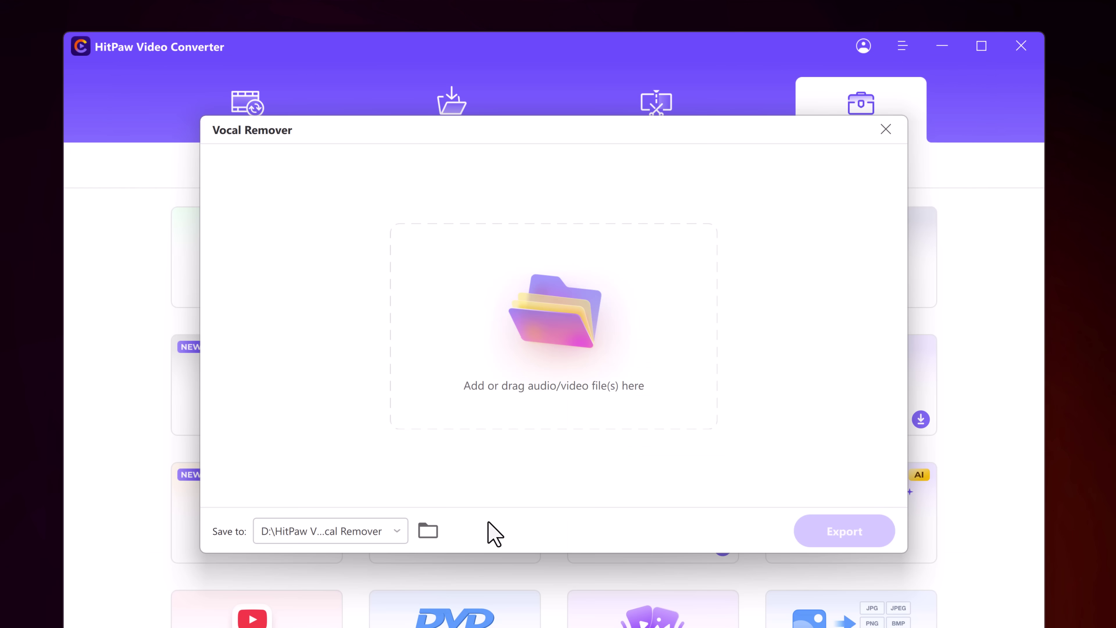
{"action": "left_click", "coordinate": [553, 345]}
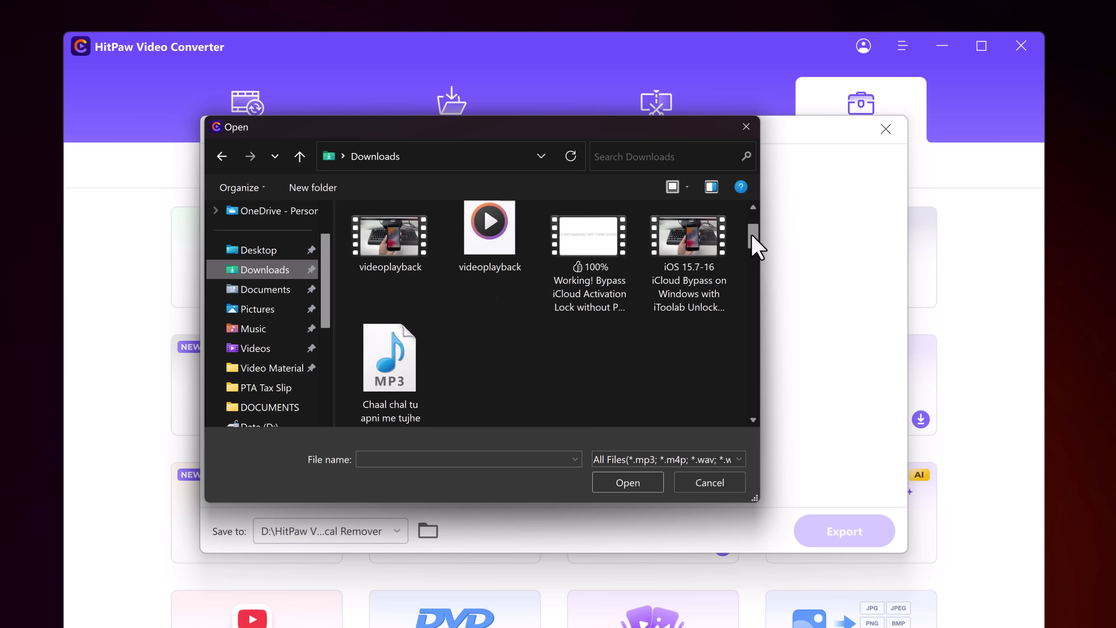
{"action": "scroll", "coordinate": [752, 242], "scroll_direction": "down", "scroll_amount": 2}
{"action": "scroll", "coordinate": [754, 246], "scroll_direction": "up", "scroll_amount": 1}
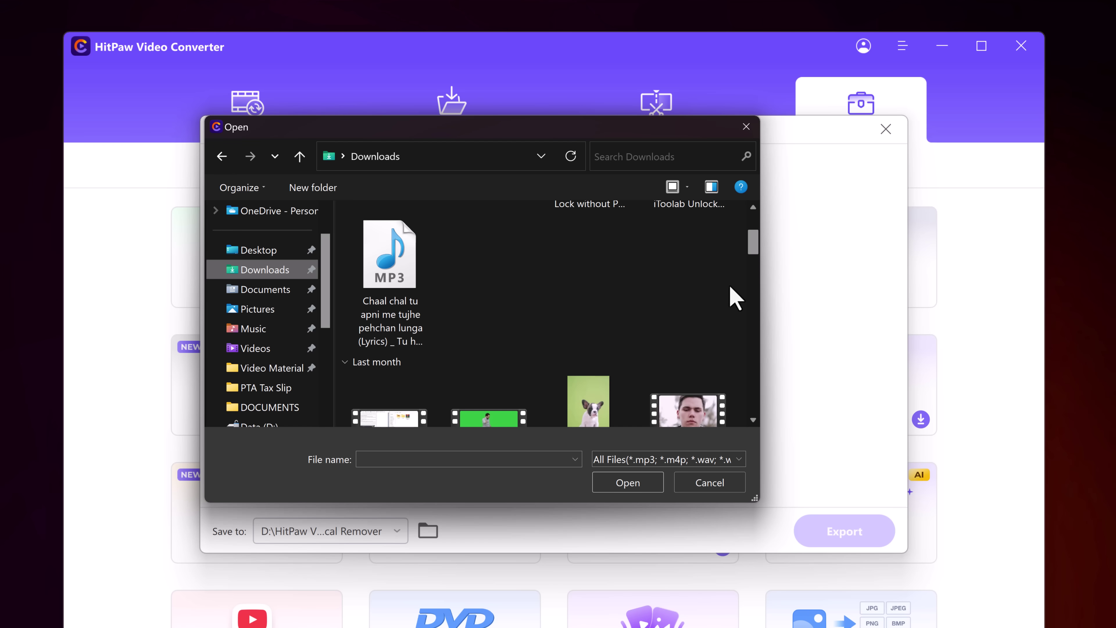
{"action": "left_click", "coordinate": [400, 299]}
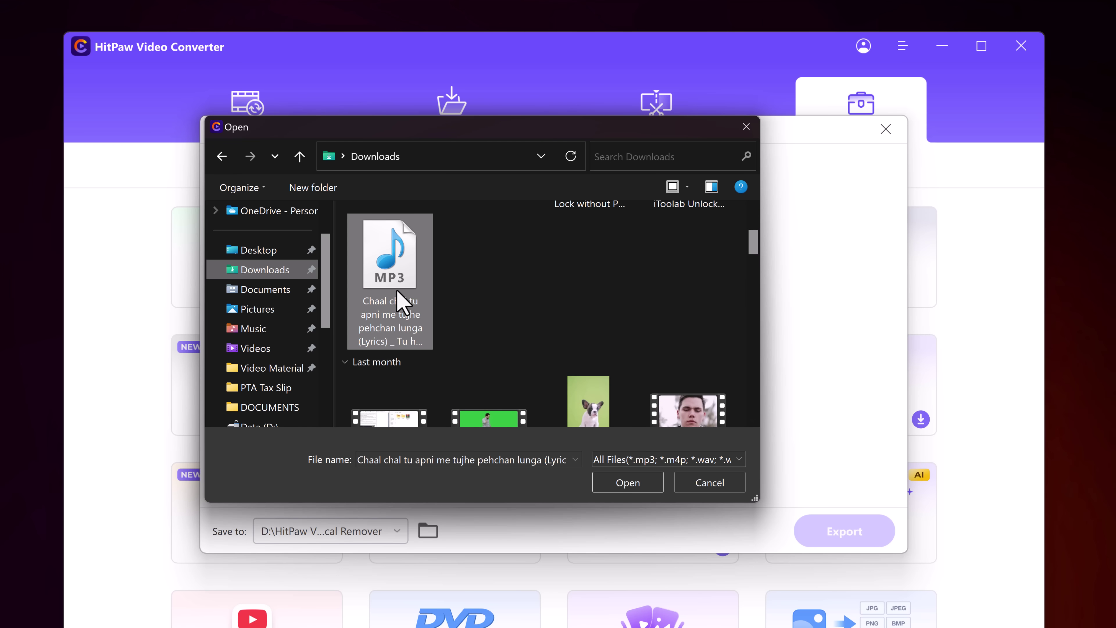
{"action": "double_click", "coordinate": [400, 299]}
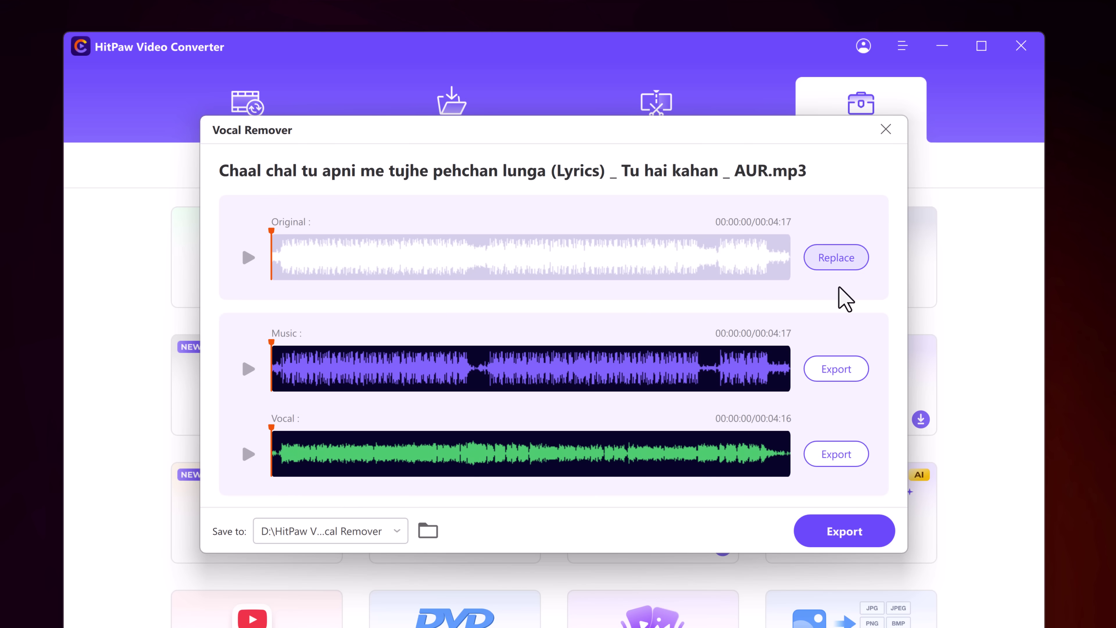
{"action": "left_click", "coordinate": [847, 448]}
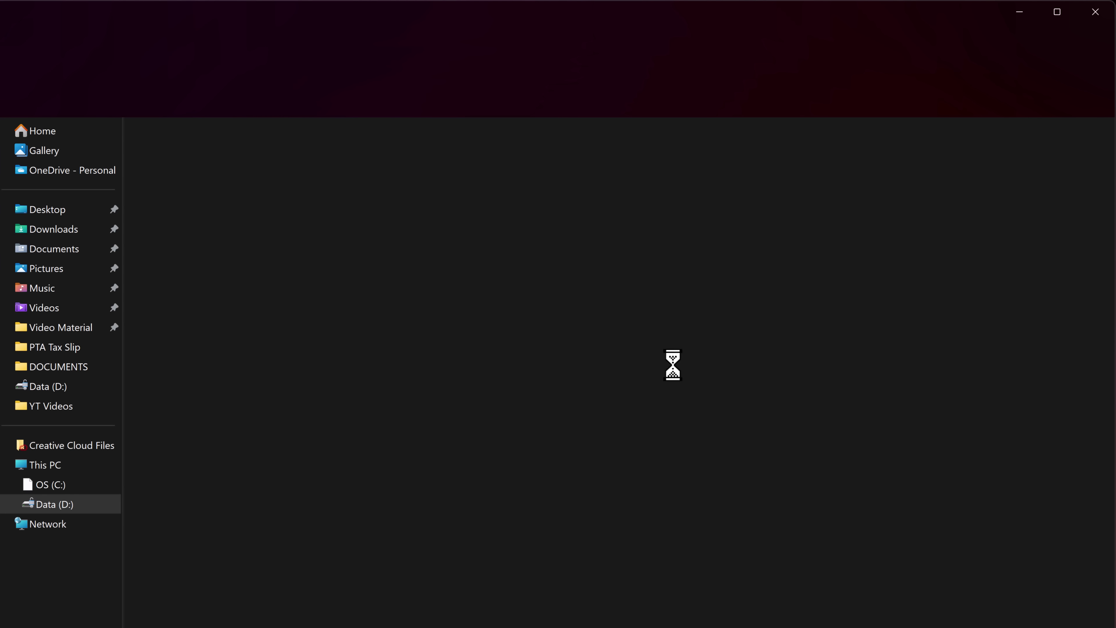
{"action": "left_click", "coordinate": [1094, 12]}
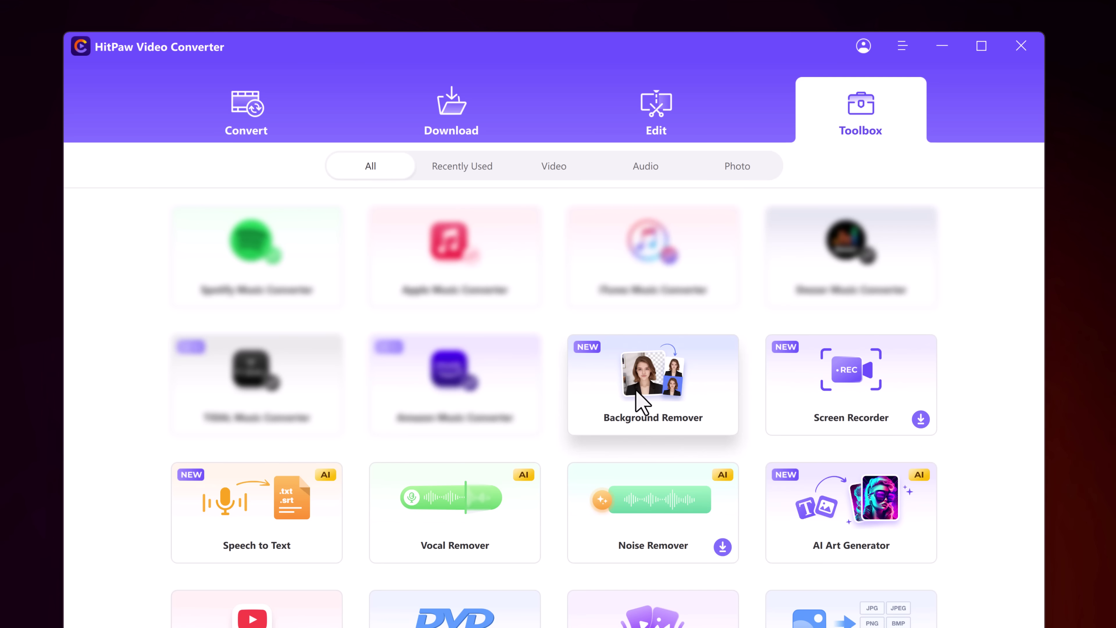
Step: Load IMG_4078 into the Background Remover
{"action": "left_click", "coordinate": [636, 389]}
{"action": "scroll", "coordinate": [567, 345], "scroll_direction": "down", "scroll_amount": 5}
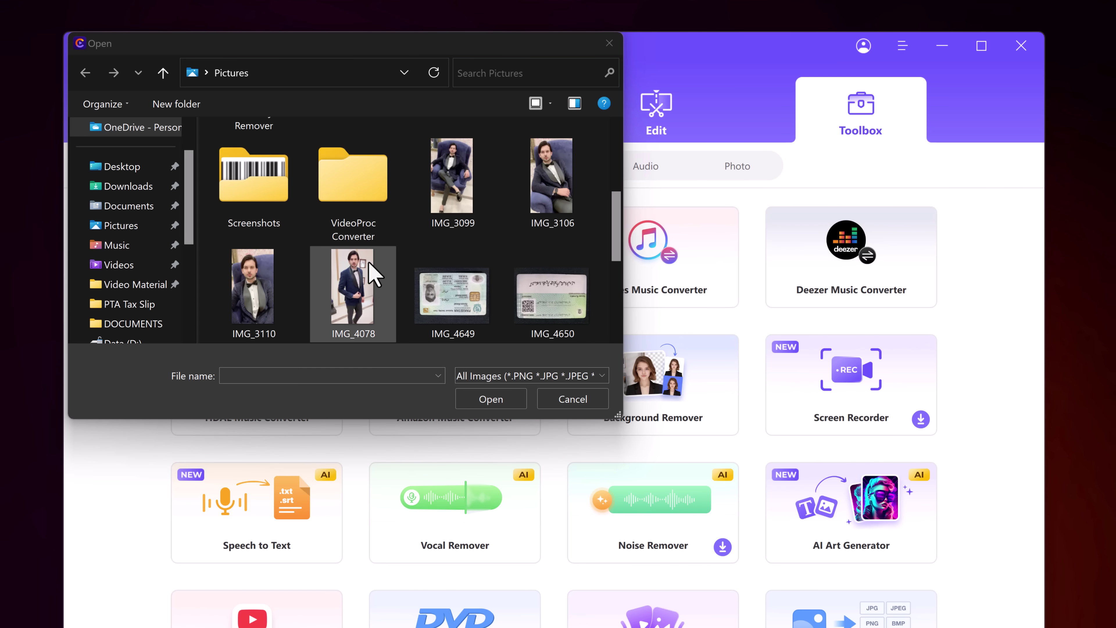
{"action": "double_click", "coordinate": [369, 294]}
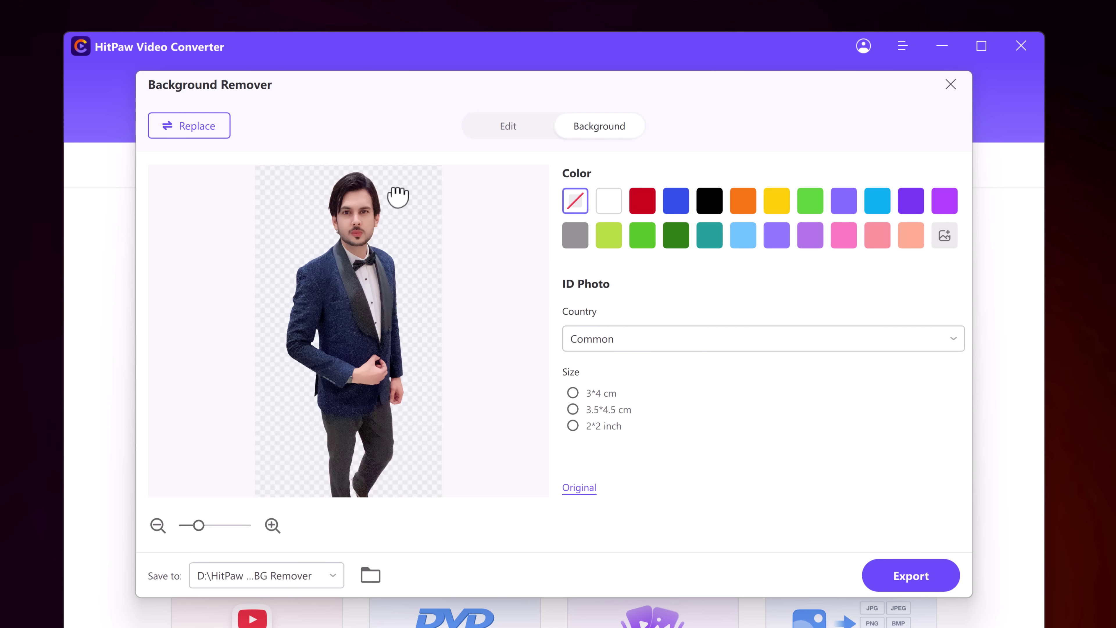
Step: Try green and peach backgrounds, settle on white, compare with the original, and export the ID photo
{"action": "left_click", "coordinate": [614, 206]}
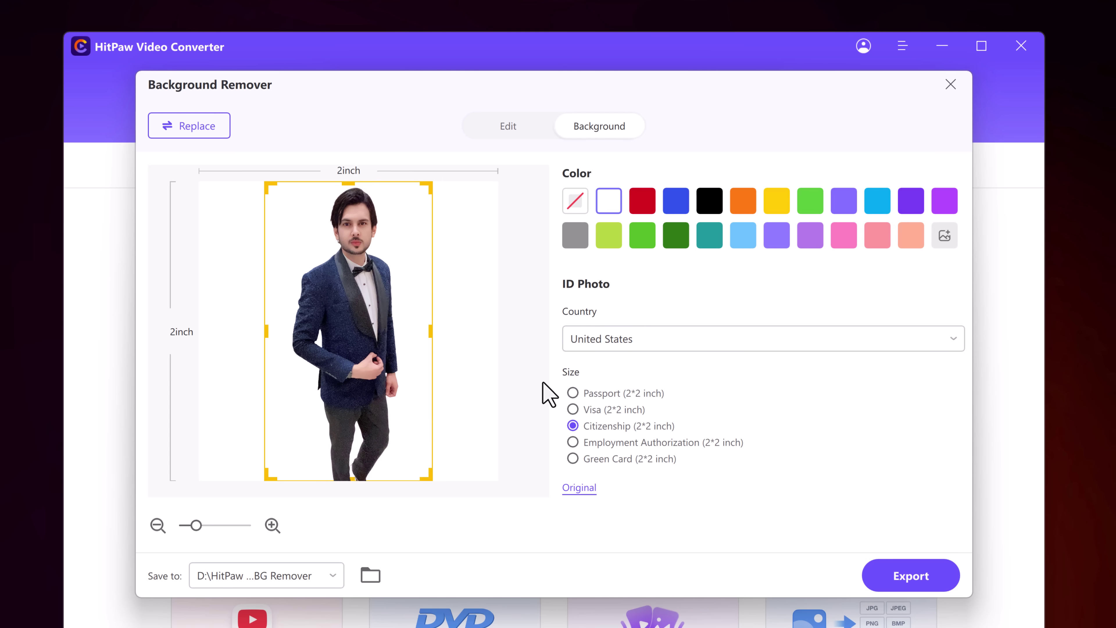
{"action": "left_click", "coordinate": [637, 234]}
{"action": "left_click", "coordinate": [818, 201]}
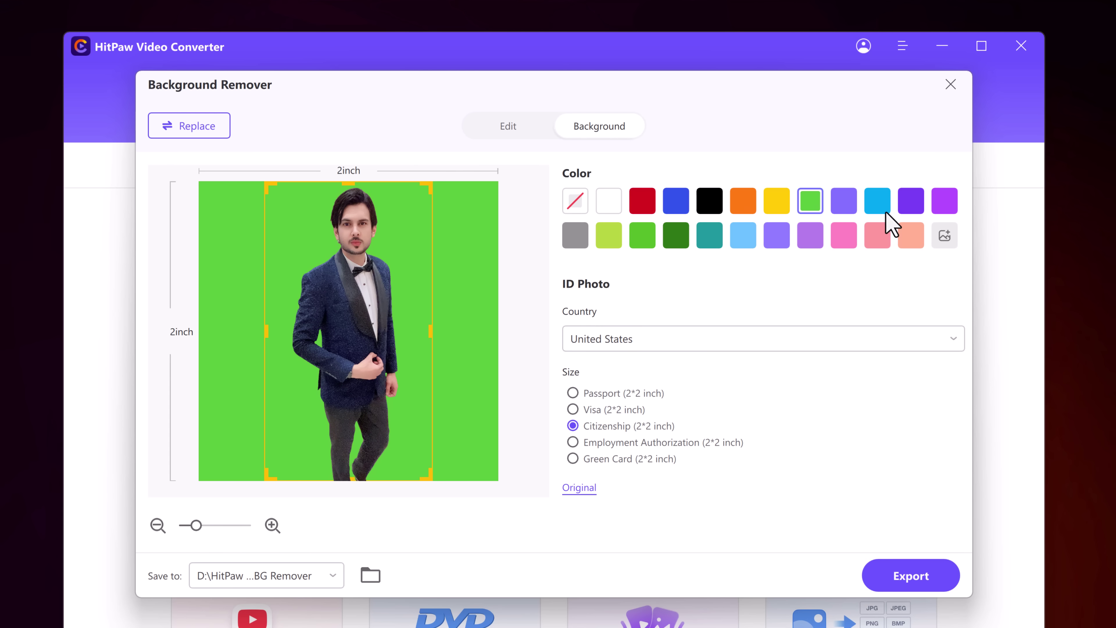
{"action": "left_click", "coordinate": [911, 235]}
{"action": "left_click", "coordinate": [611, 203]}
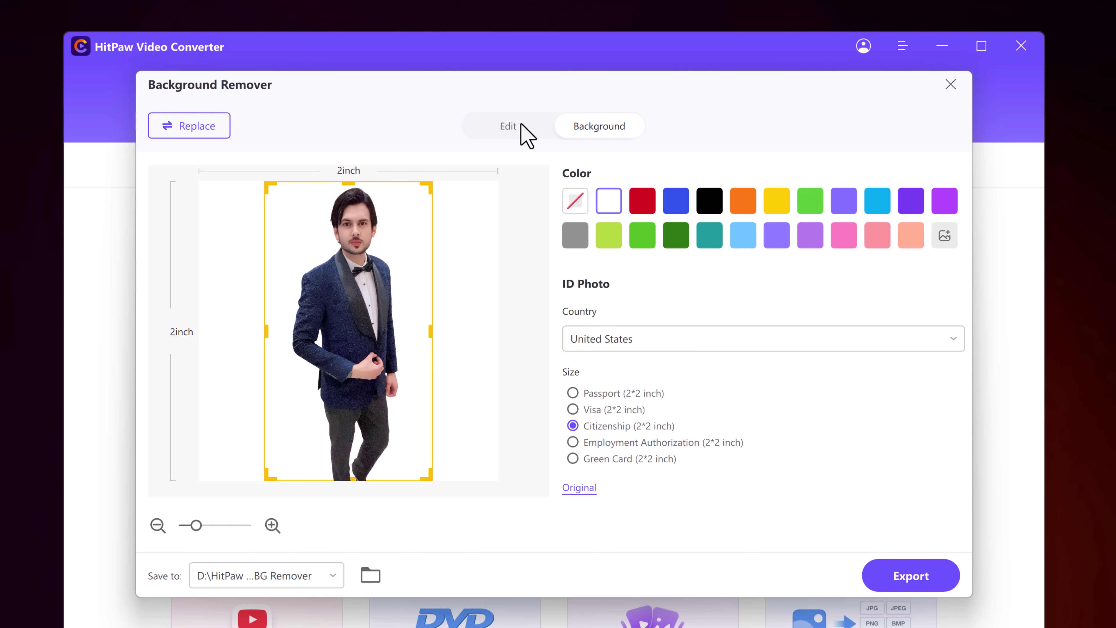
{"action": "left_click", "coordinate": [526, 134]}
{"action": "left_click", "coordinate": [578, 134]}
{"action": "left_click", "coordinate": [938, 587]}
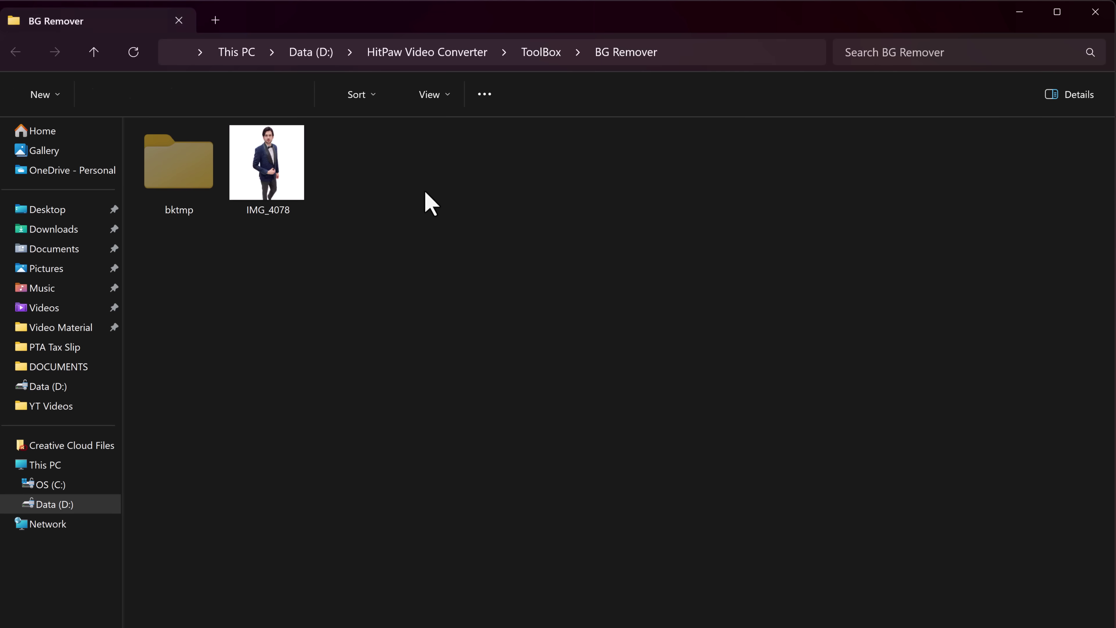
Step: Close the output folder and the Background Remover, confirming Yes in the Tips dialog
{"action": "left_click", "coordinate": [1094, 13]}
{"action": "left_click", "coordinate": [961, 84]}
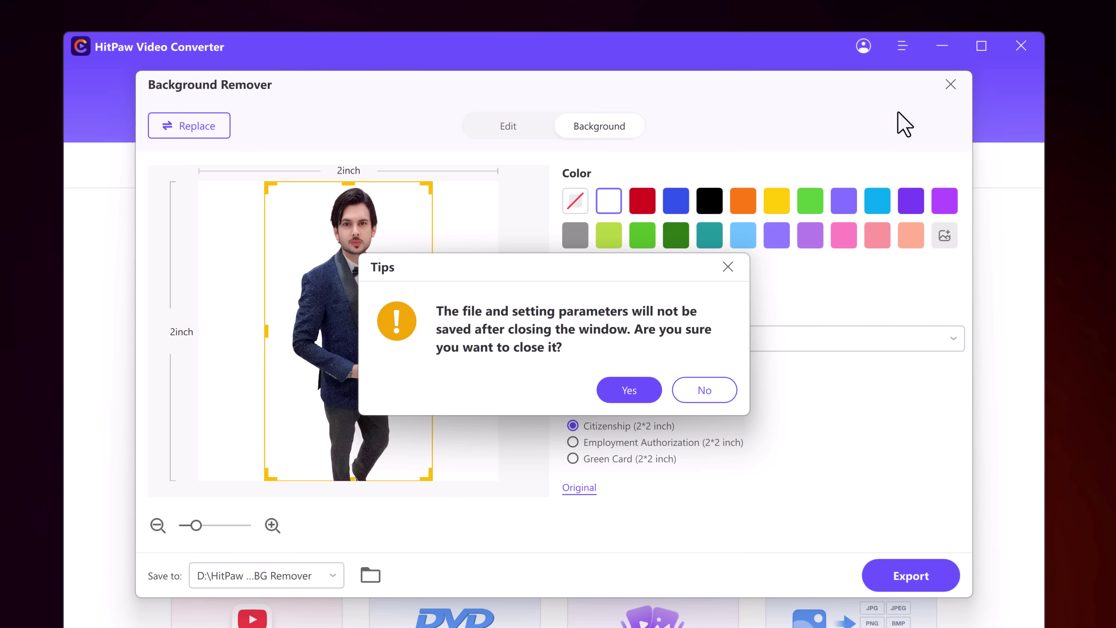
{"action": "left_click", "coordinate": [629, 390]}
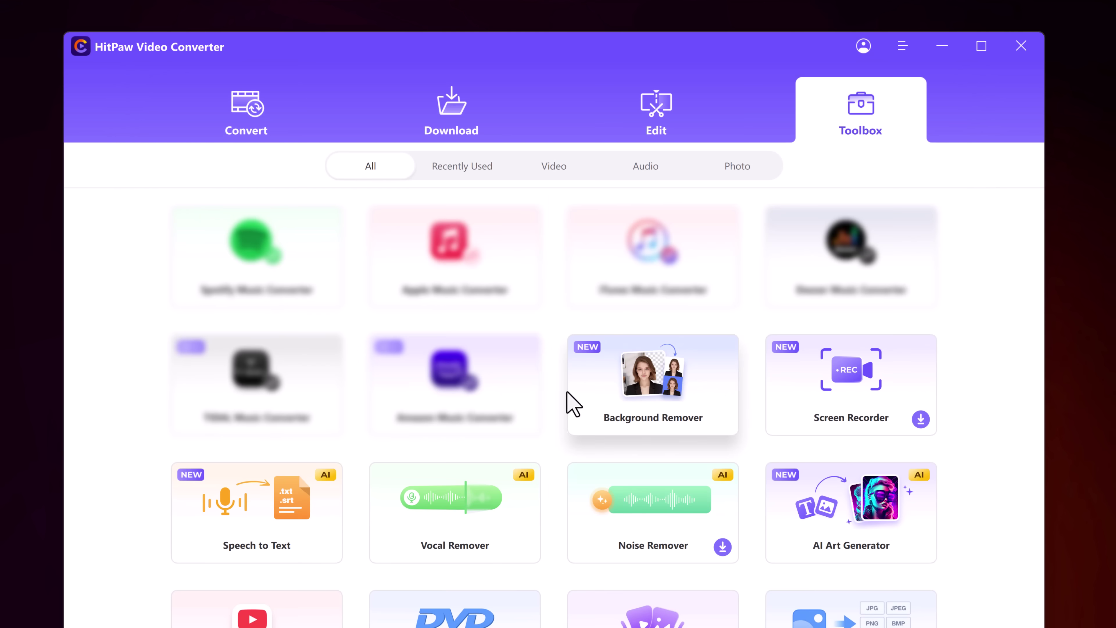